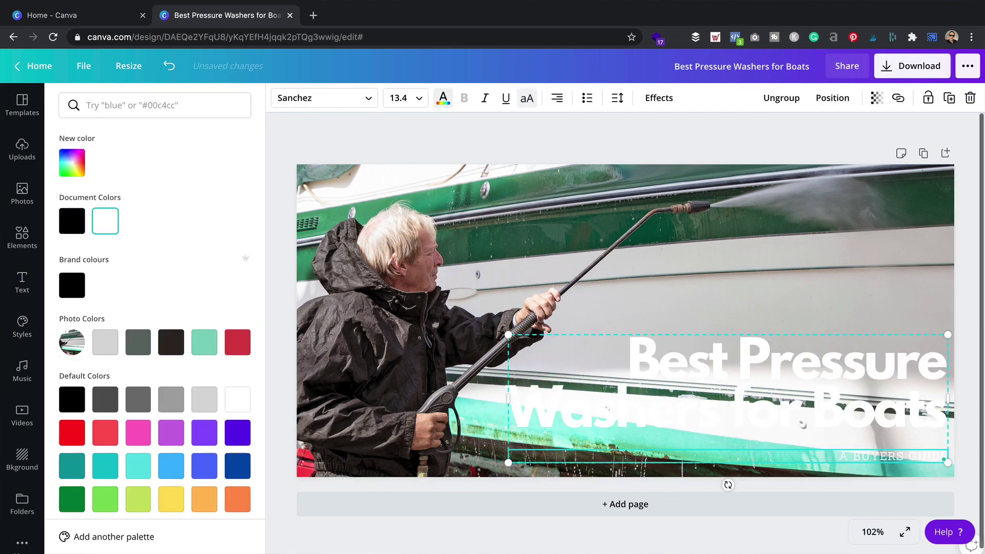
Give the headline a Lift shadow and tint the boat photo with the Cherry duotone.
left_click(659, 99)
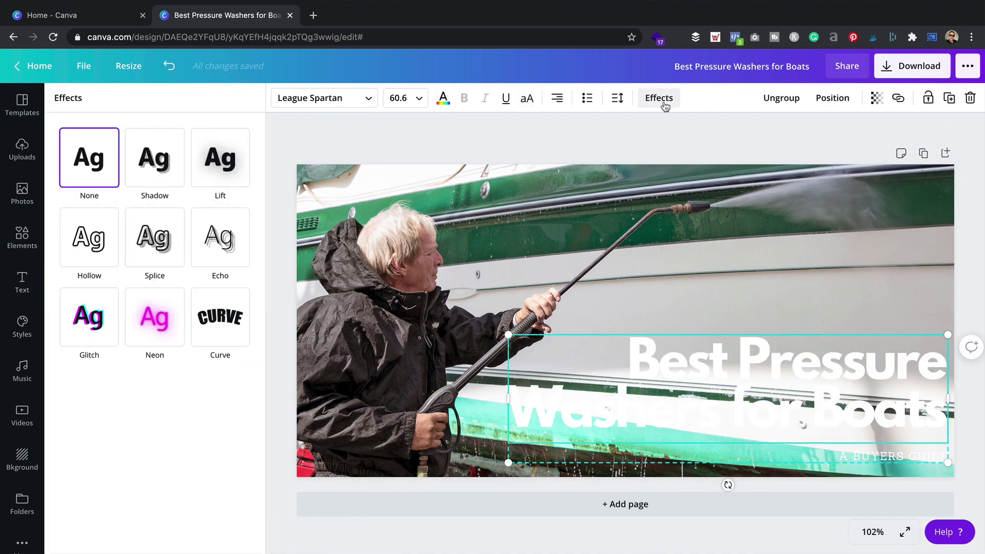
left_click(220, 157)
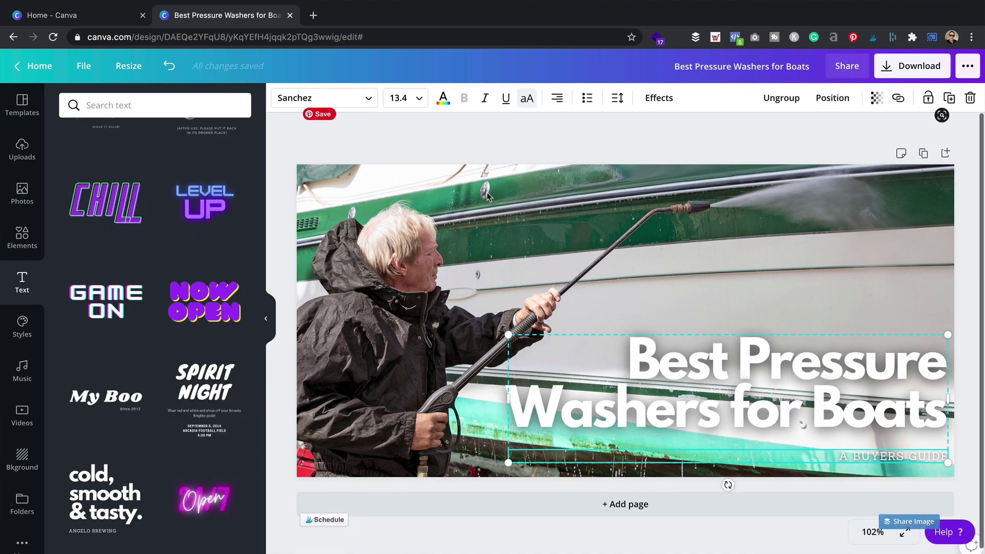
left_click(487, 197)
left_click(322, 98)
left_click(79, 213)
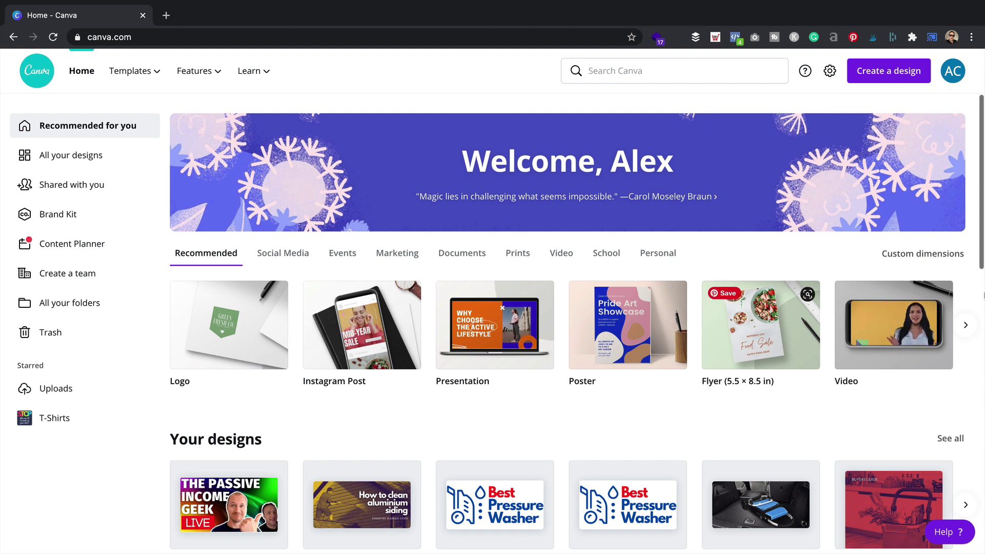
Create a new blank design using the recent custom size of 1050 × 500 px.
left_click(860, 74)
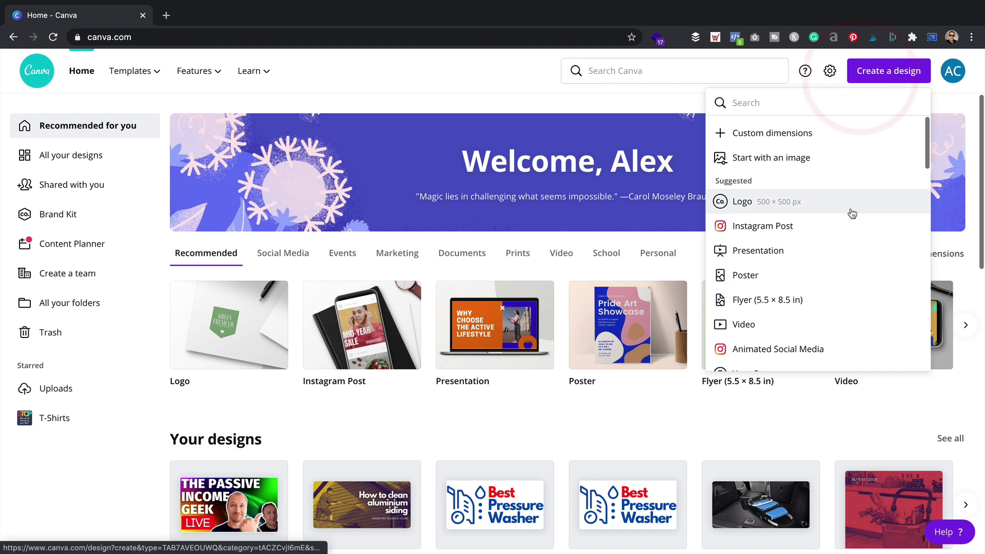
left_click(820, 134)
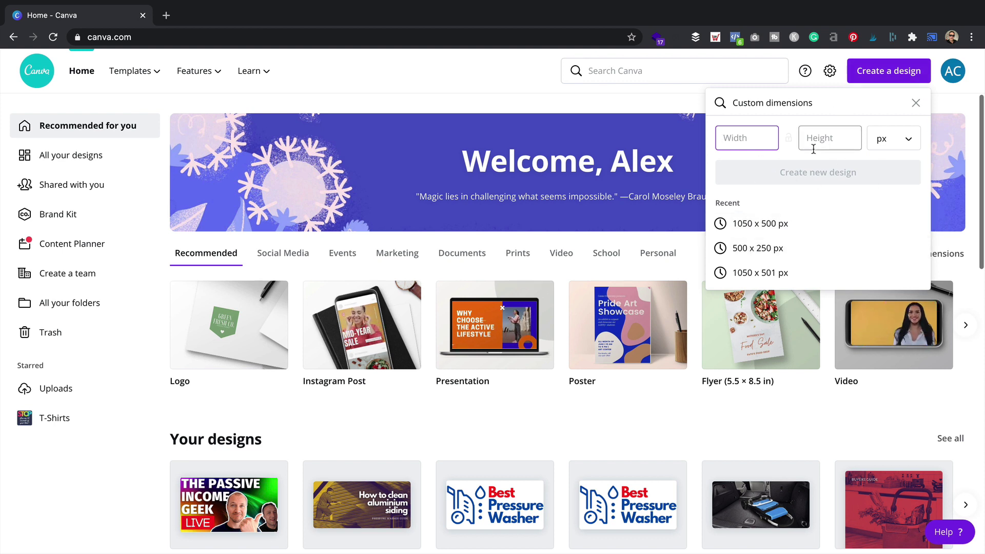
left_click(784, 224)
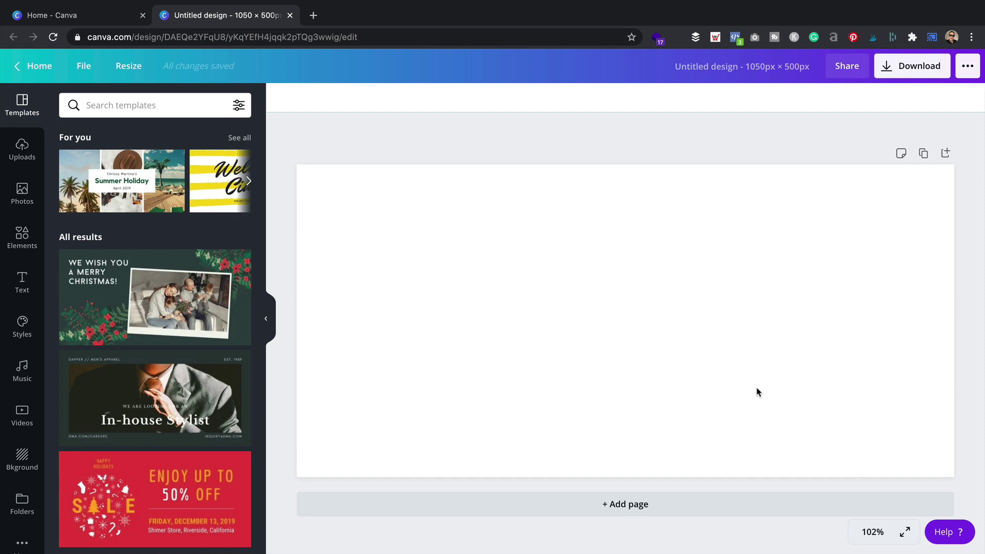
scroll(135, 166, "down", 6)
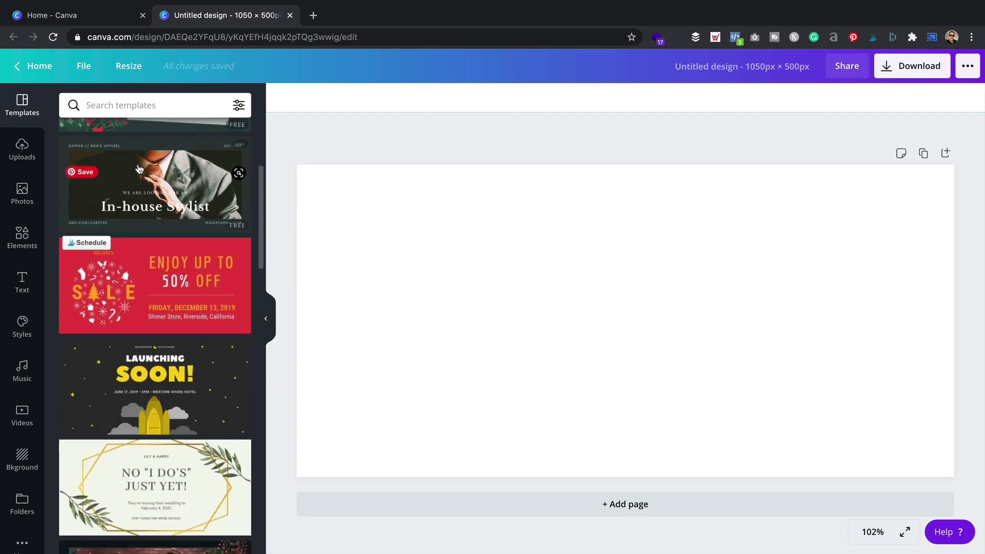
left_click(141, 107)
type("featured ")
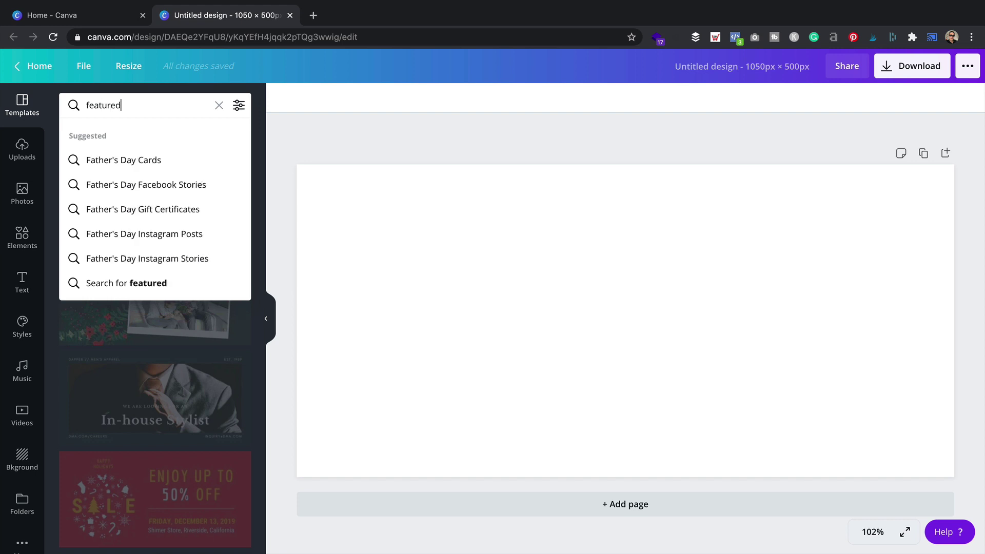
type("imag")
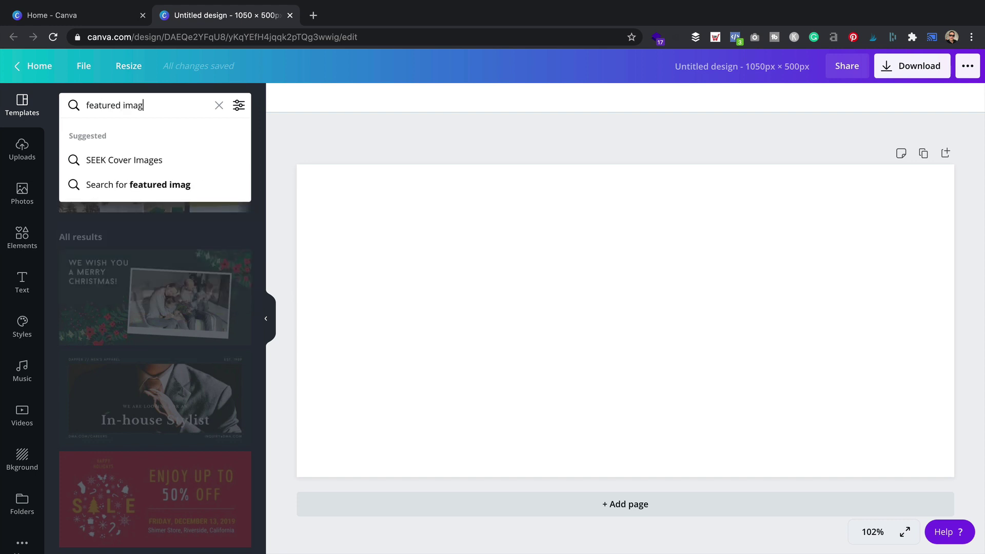
key("BackSpace")
key("BackSpace")
key("BackSpace")
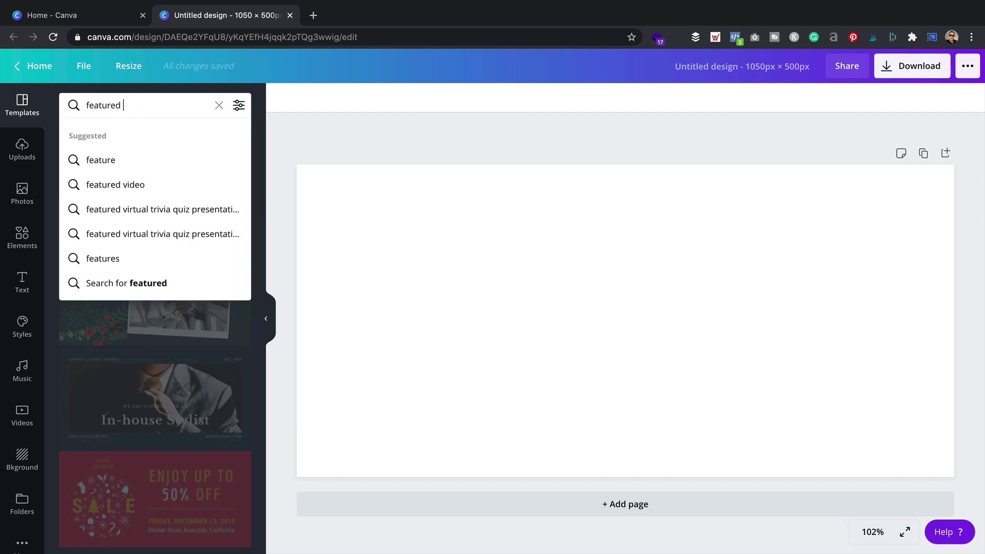
key("BackSpace")
key("BackSpace")
key("BackSpace")
key("BackSpace")
key("BackSpace")
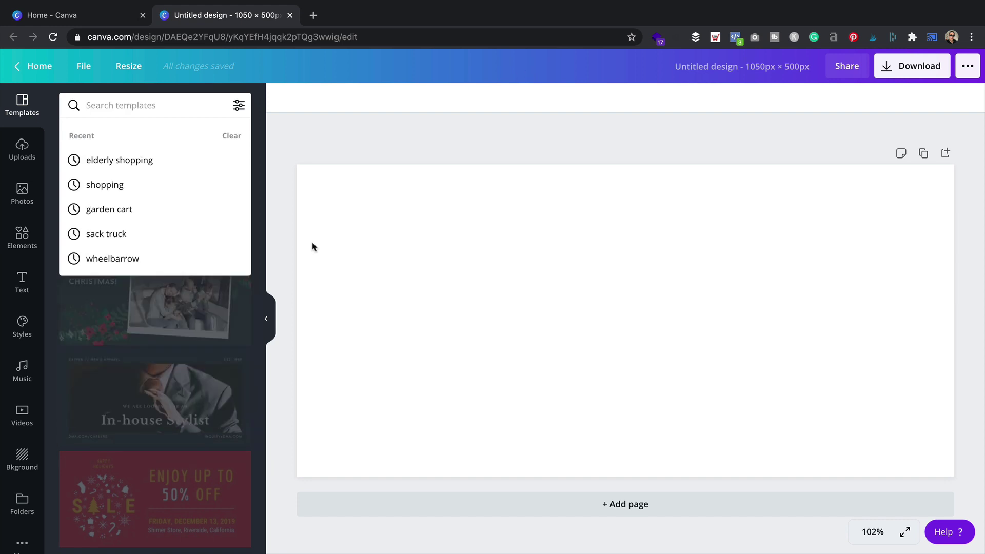
left_click(265, 246)
scroll(256, 257, "down", 8)
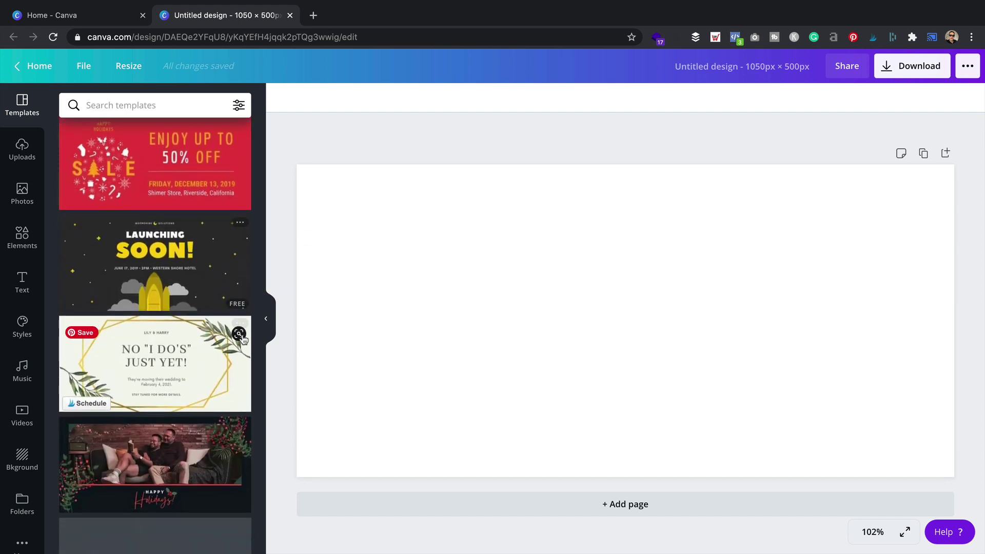
scroll(250, 339, "up", 7)
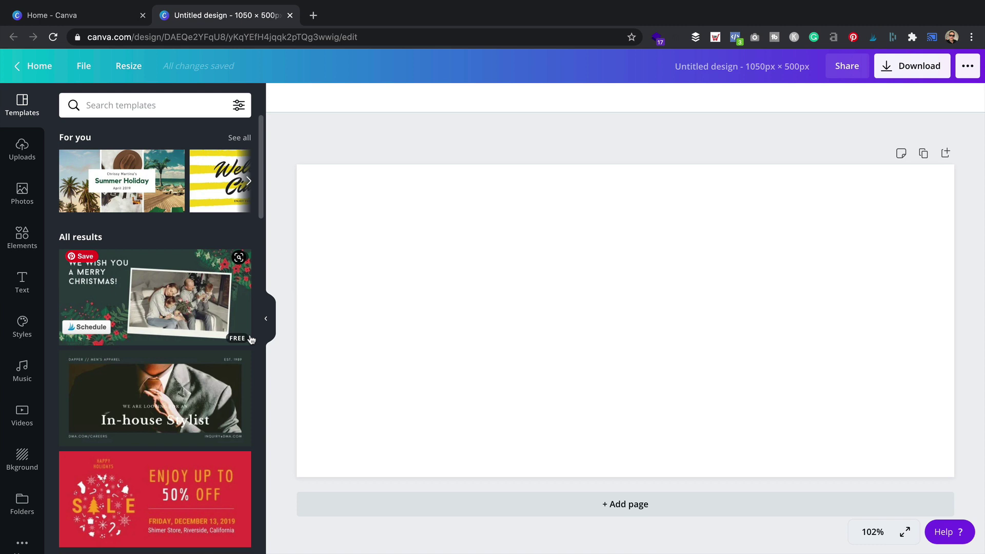
Search stock photos for 'pressure washer boat' and scroll through the results.
left_click(20, 194)
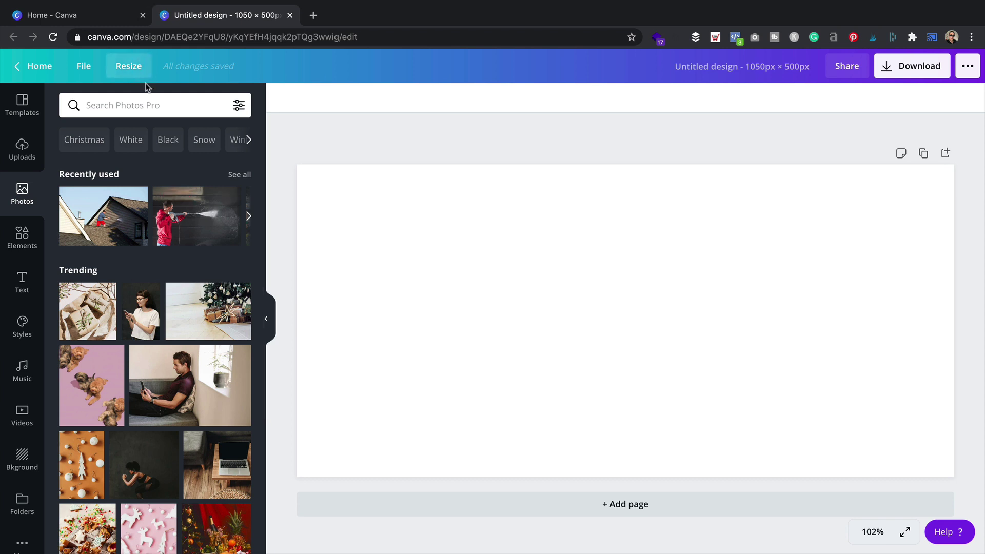
left_click(152, 100)
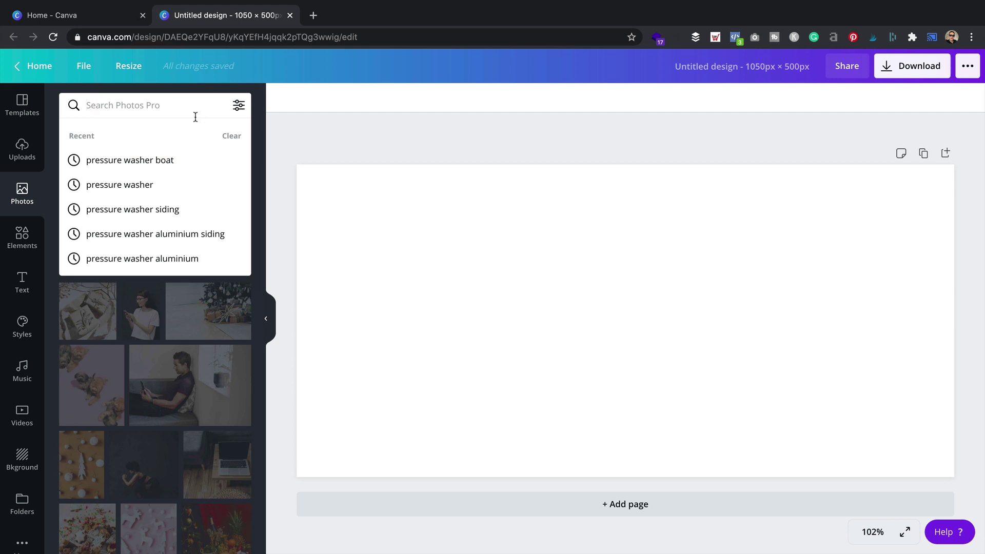
left_click(182, 161)
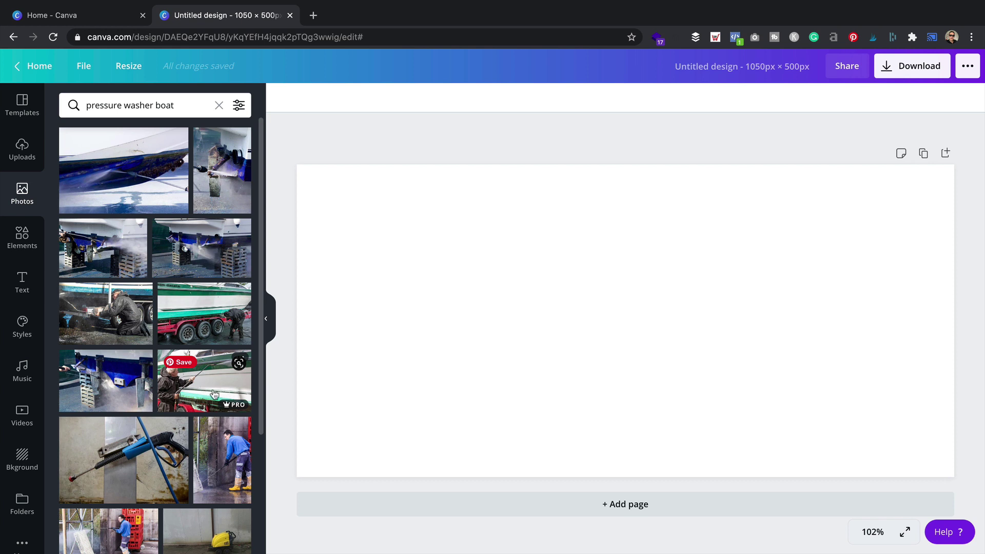
scroll(213, 398, "down", 3)
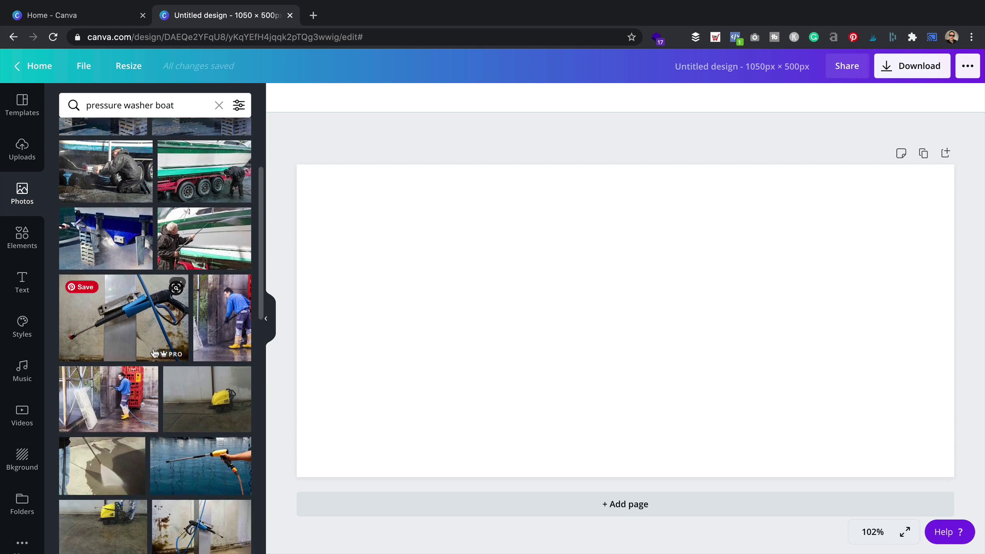
scroll(103, 407, "down", 3)
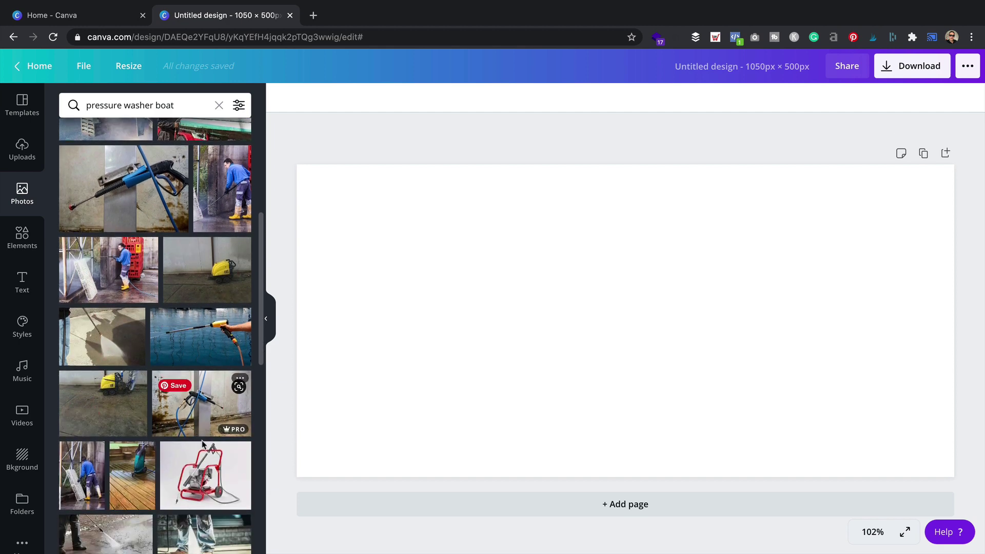
scroll(205, 451, "down", 3)
scroll(210, 471, "up", 5)
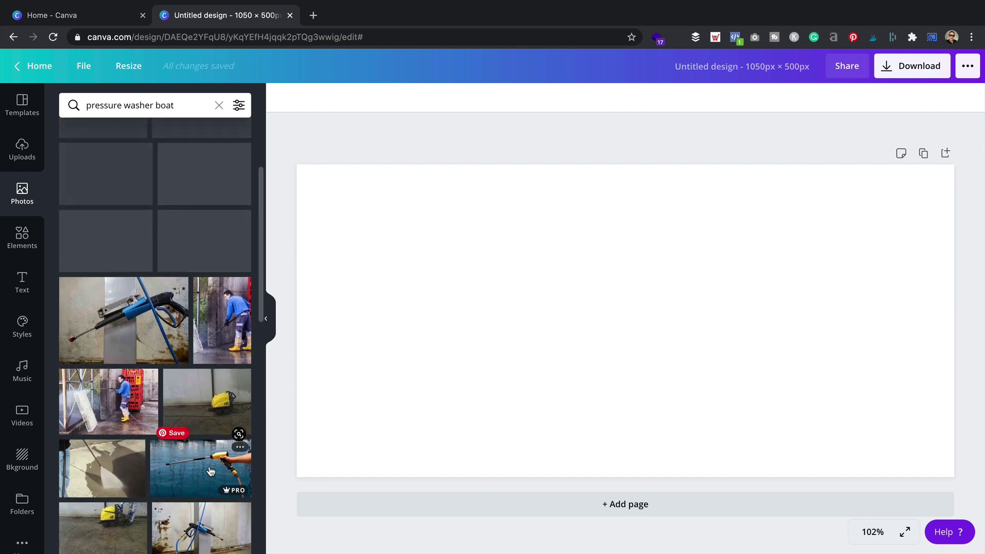
scroll(210, 462, "up", 3)
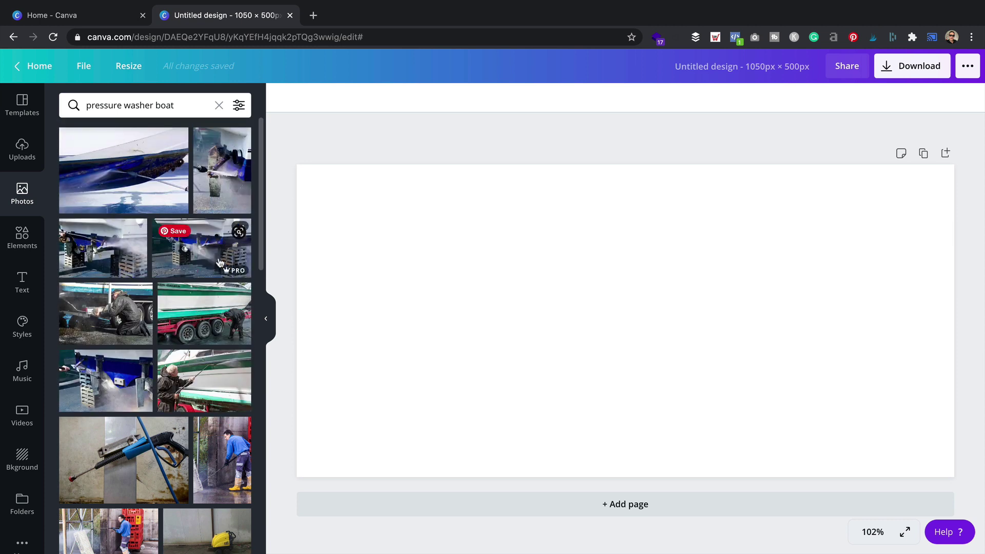
Add the man-washing-boat photo and resize it to cover the full 1050 × 500 page.
left_click(191, 382)
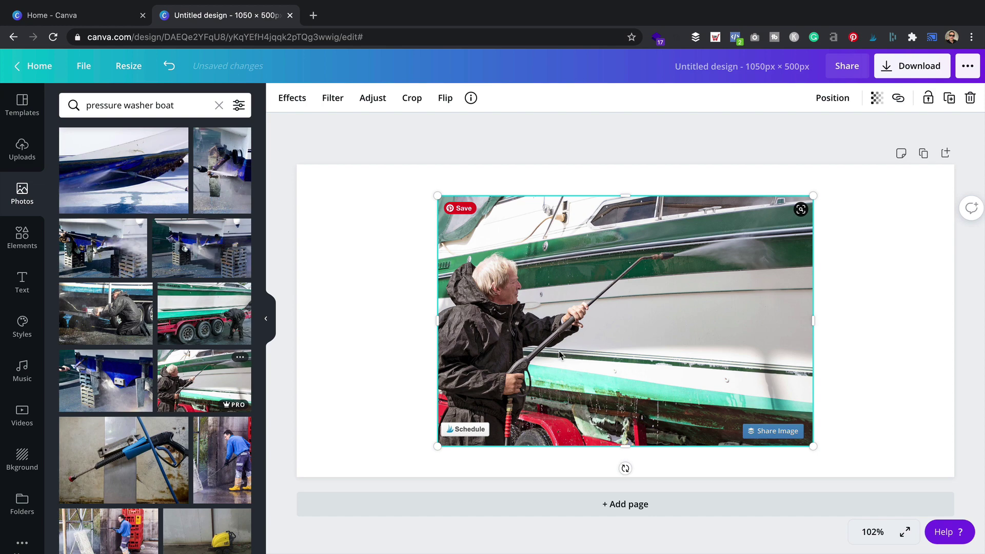
left_click_drag(597, 342, 455, 311)
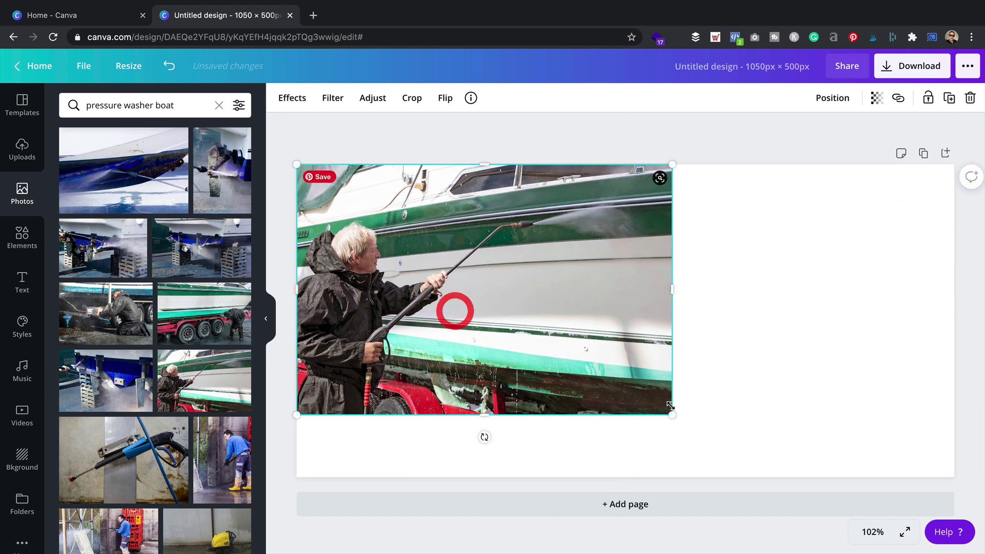
left_click_drag(670, 405, 975, 546)
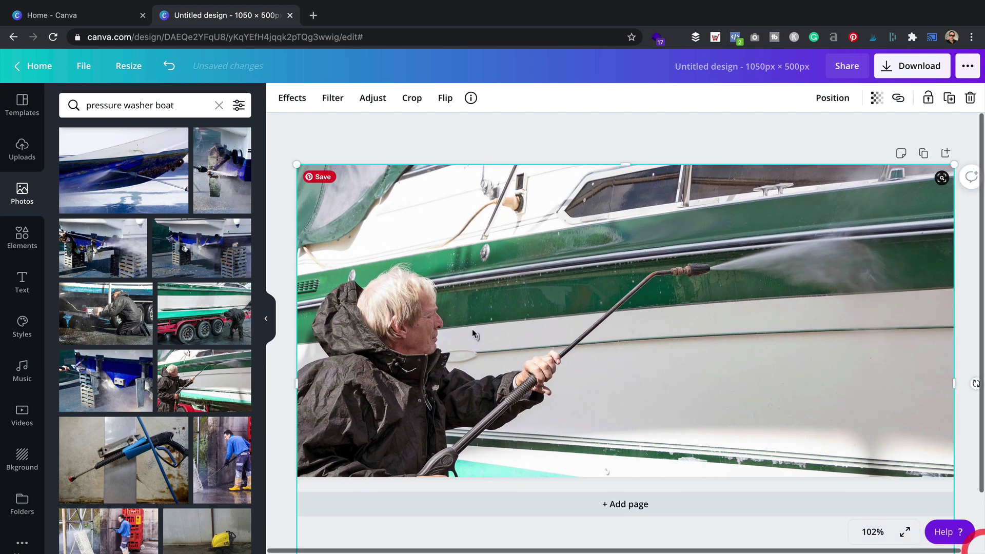
left_click_drag(473, 334, 555, 319)
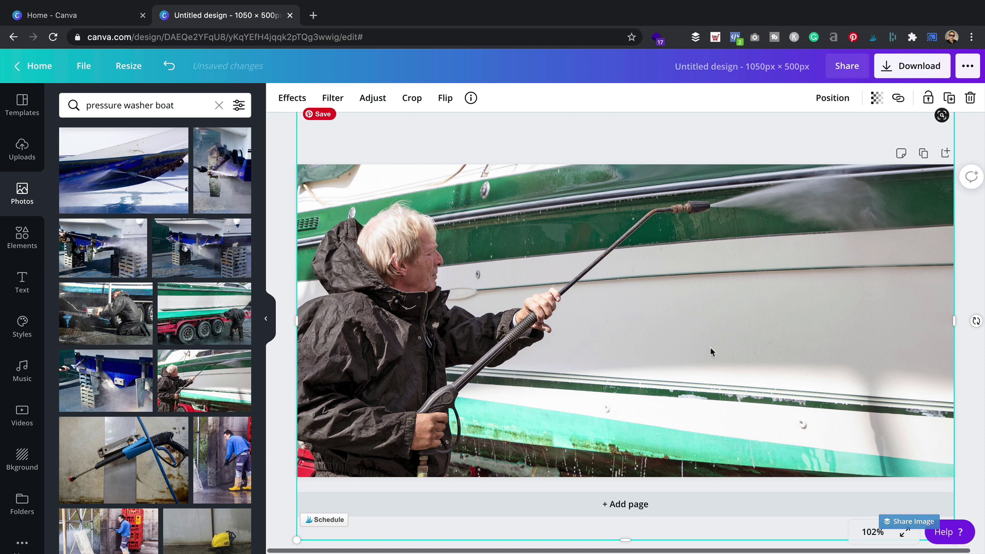
left_click(286, 132)
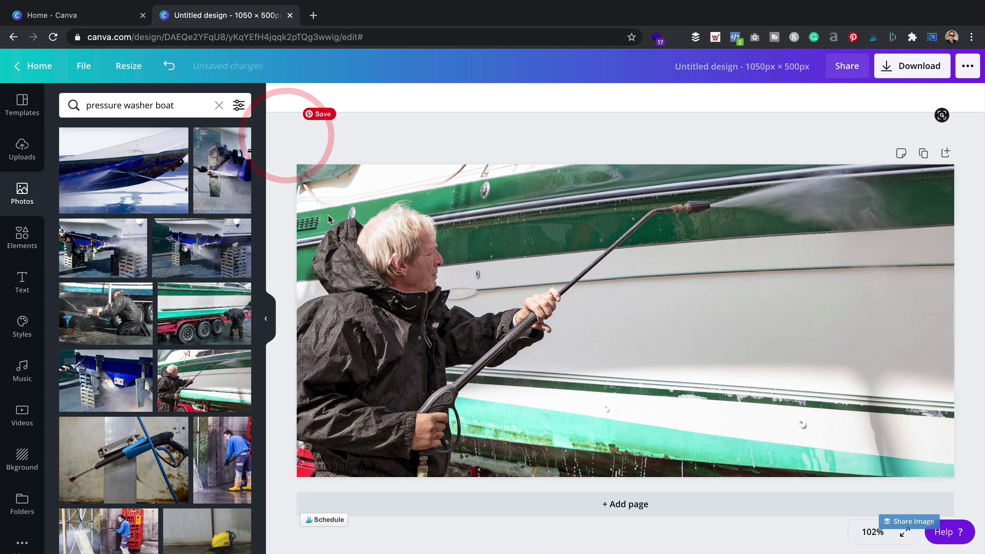
Scroll the Text panel's font combinations down to the 'cold, smooth & tasty.' preset.
left_click(22, 282)
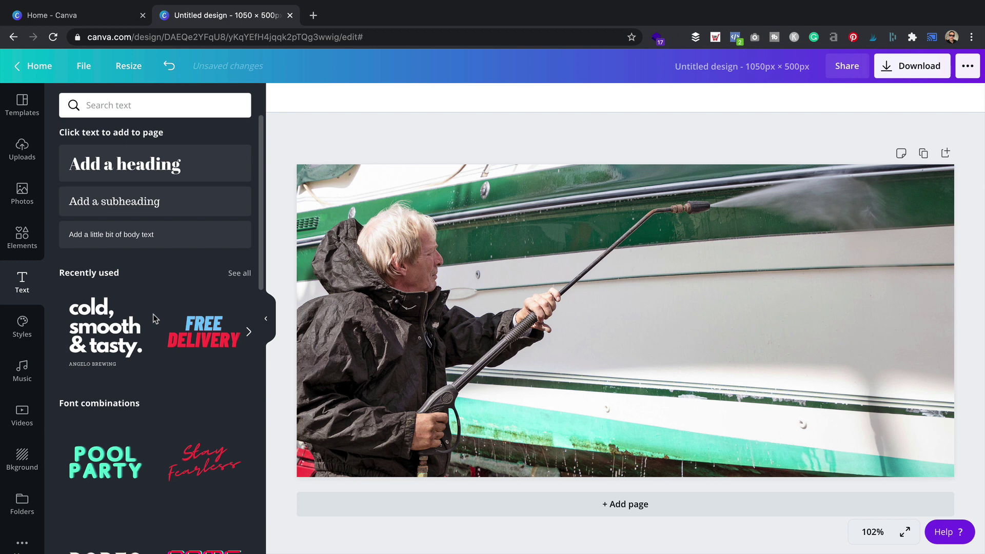
scroll(158, 312, "down", 5)
scroll(159, 312, "down", 5)
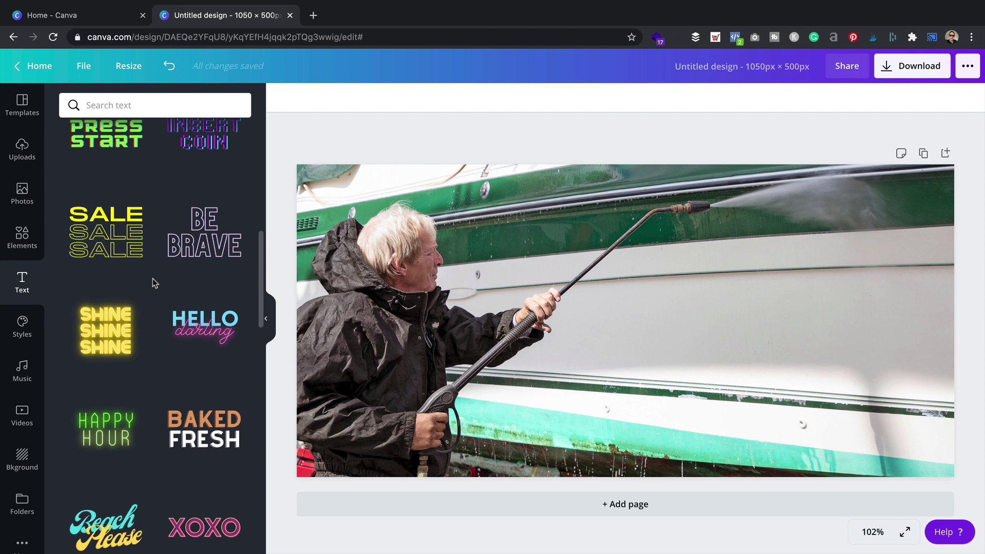
scroll(153, 278, "down", 2)
scroll(152, 282, "down", 3)
scroll(152, 284, "down", 5)
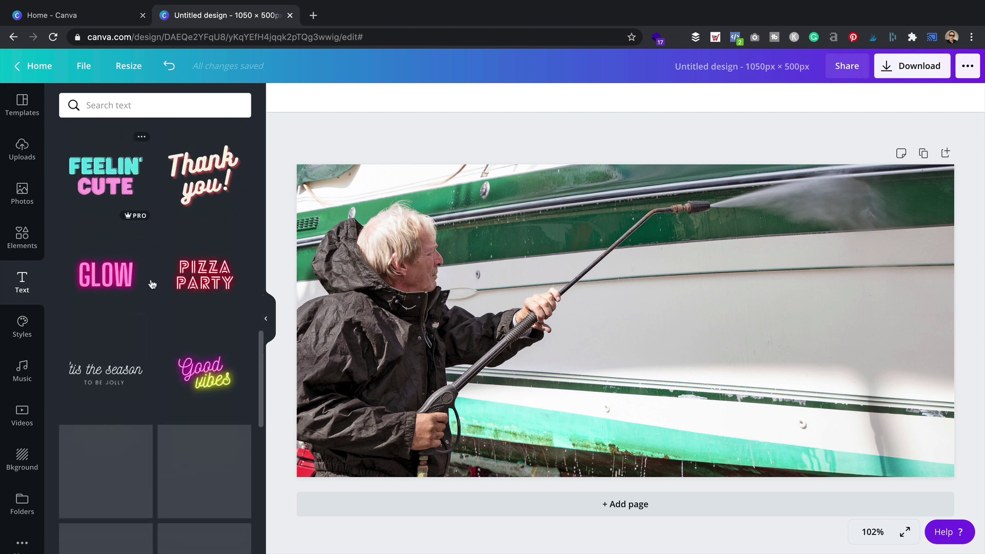
scroll(152, 285, "down", 6)
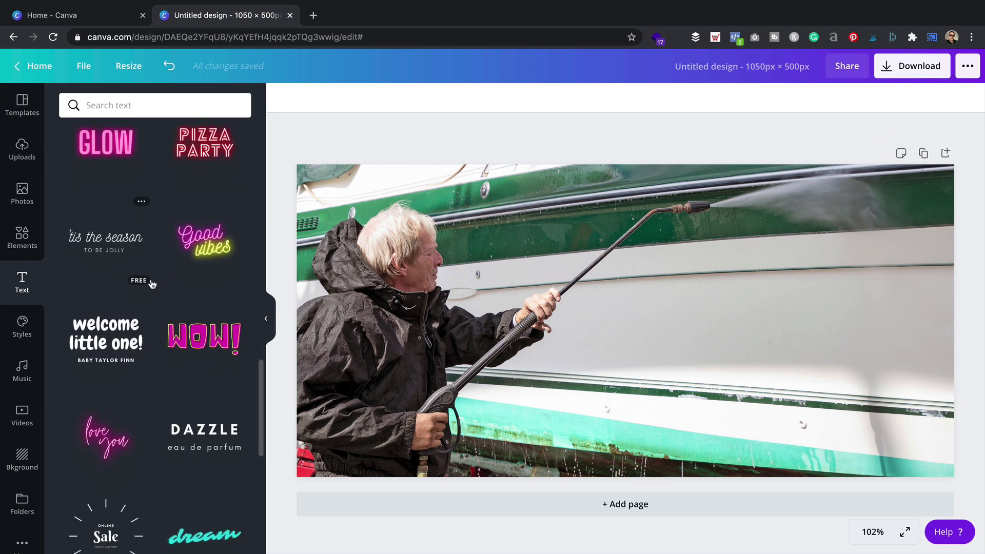
scroll(163, 311, "up", 15)
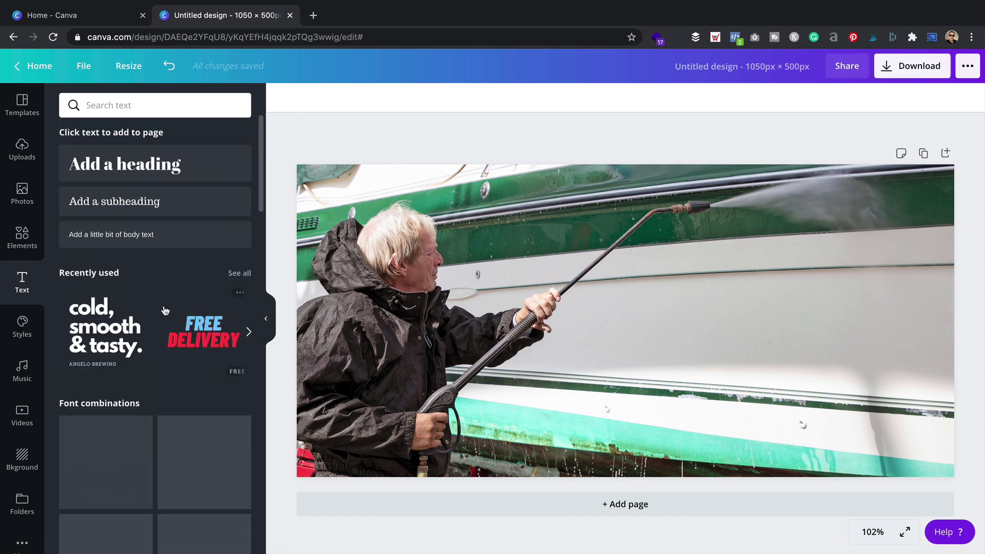
scroll(169, 227, "down", 15)
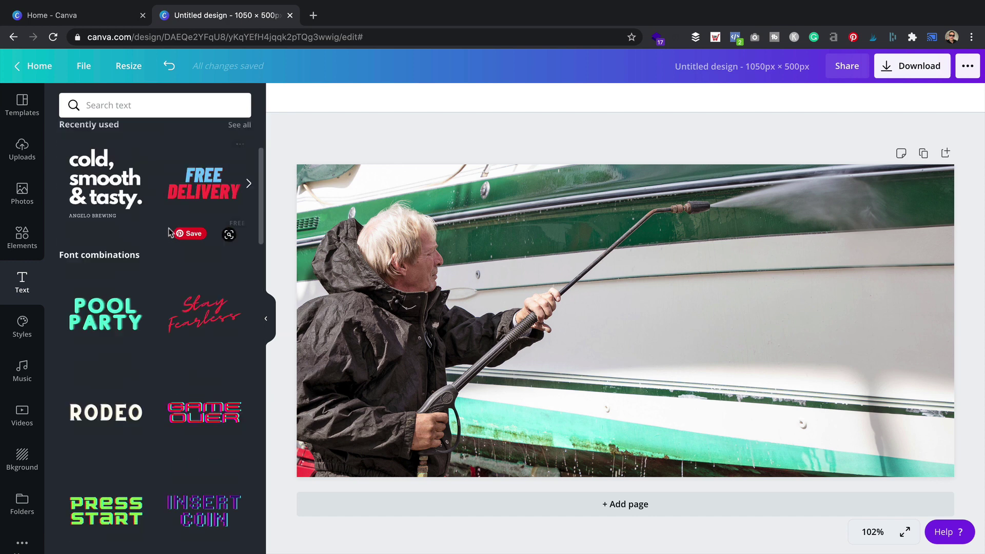
scroll(178, 293, "down", 3)
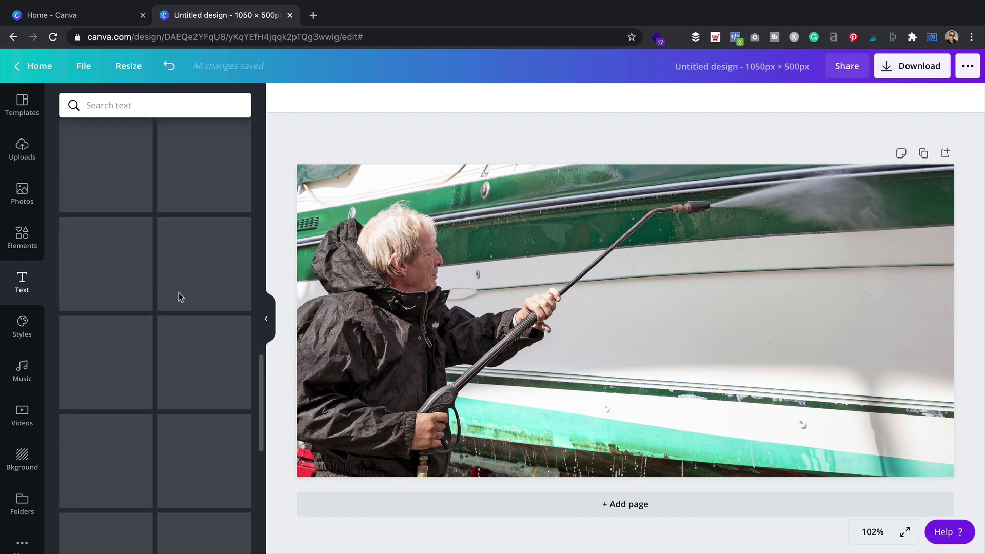
scroll(179, 297, "down", 9)
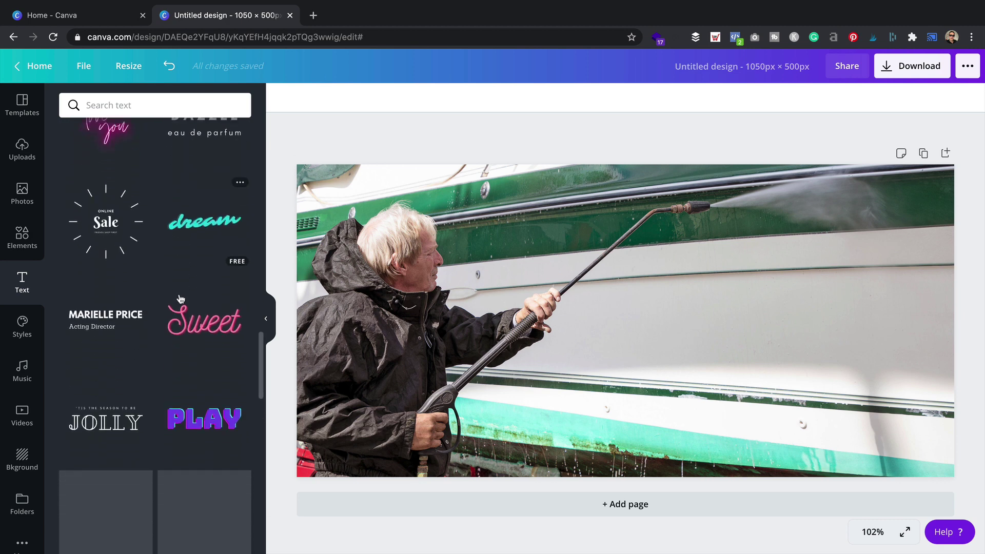
scroll(179, 299, "down", 7)
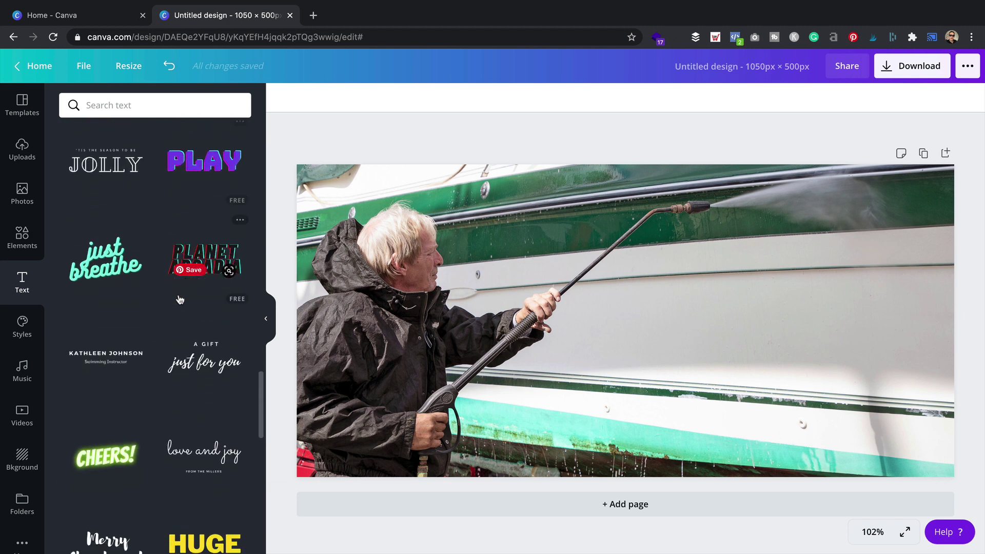
scroll(179, 300, "down", 5)
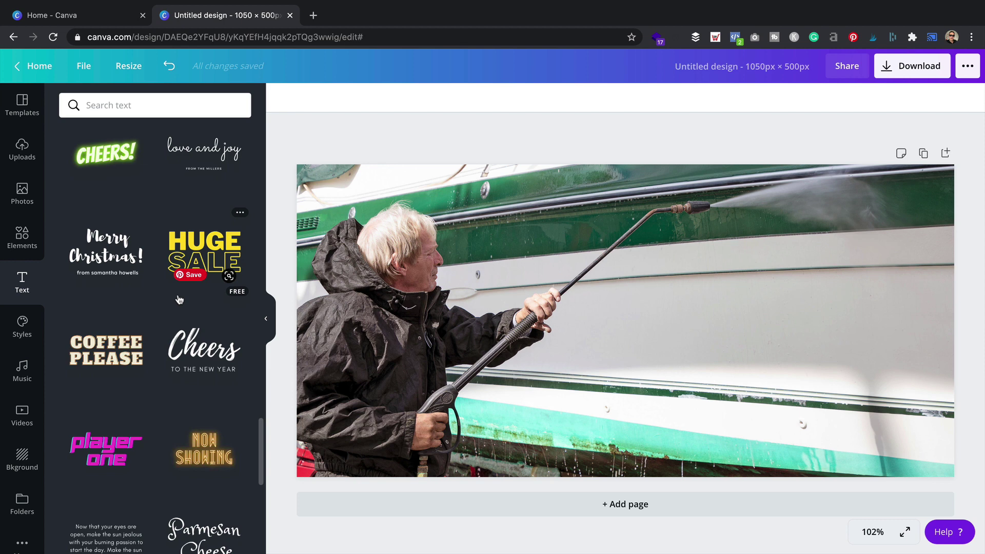
scroll(178, 300, "down", 6)
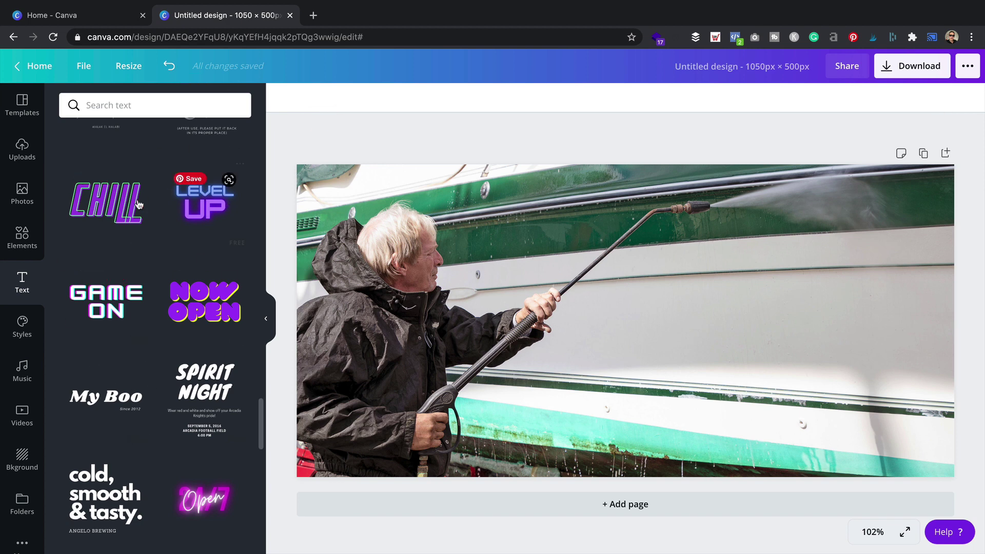
Add the 'cold, smooth & tasty.' combo on the photo's right side, right-aligning both lines.
left_click(112, 508)
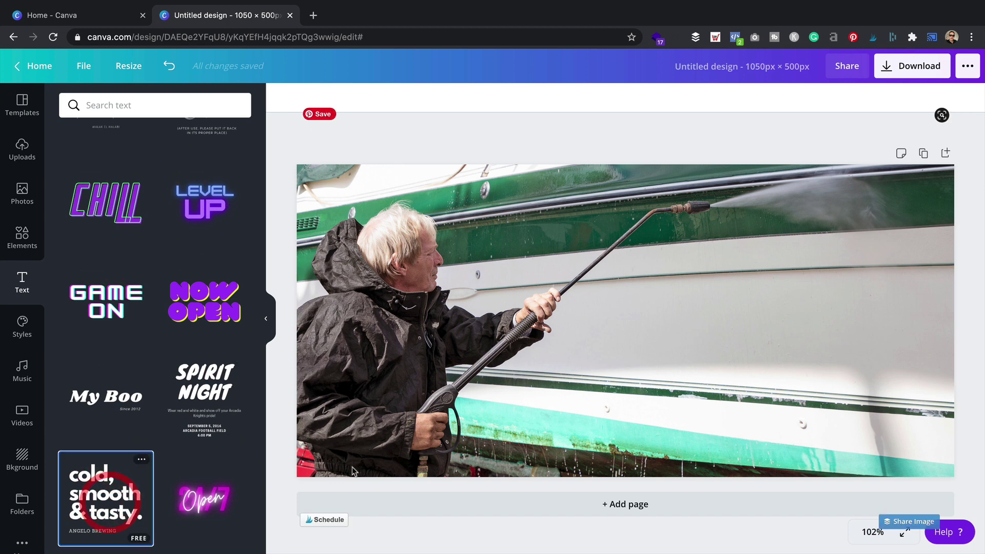
left_click_drag(613, 309, 765, 320)
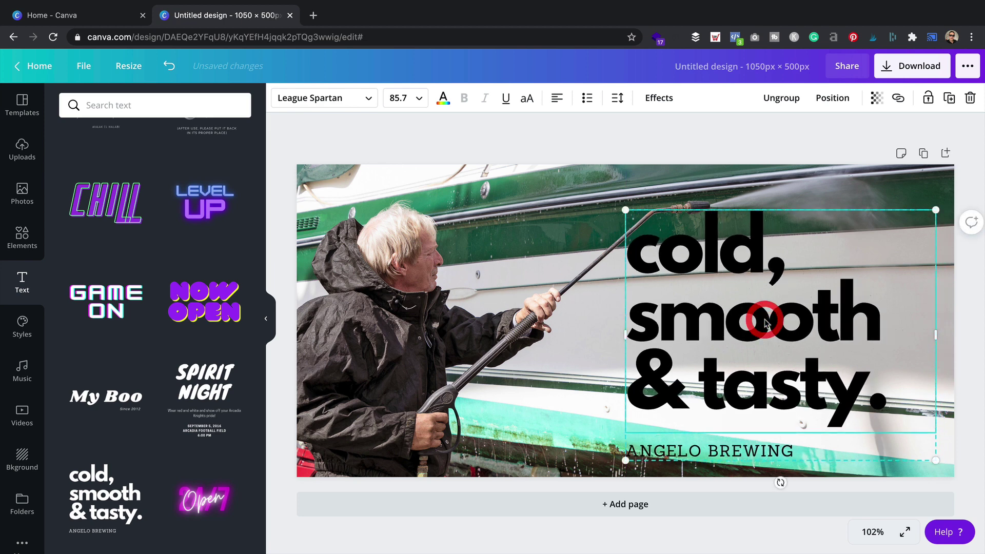
left_click(558, 99)
left_click(557, 99)
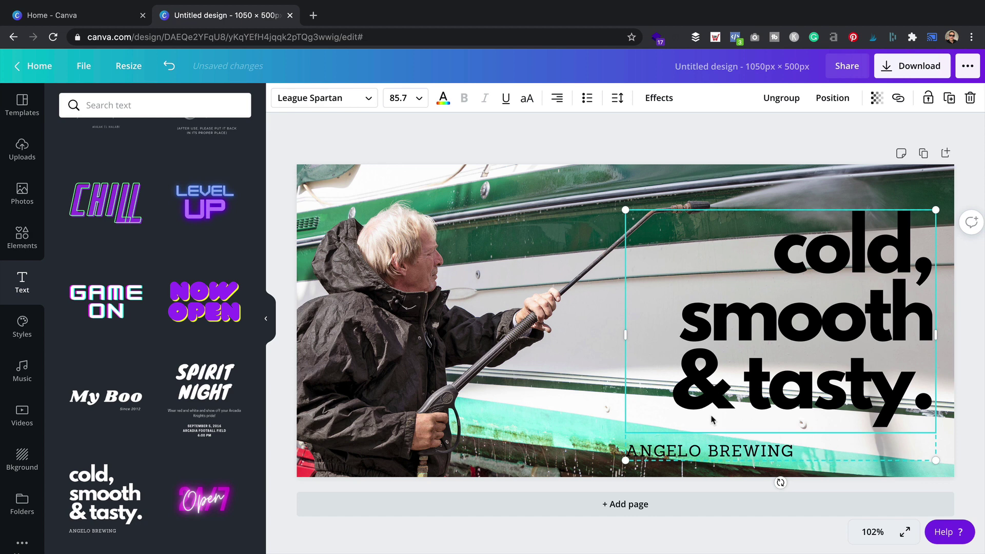
left_click(714, 451)
left_click(559, 100)
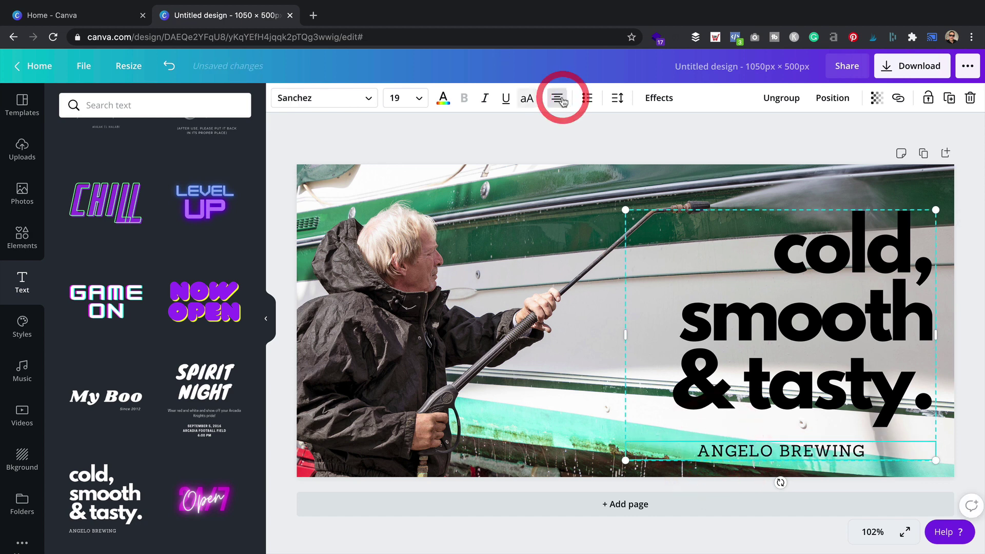
left_click(559, 100)
Replace the heading text with 'Best Pressure Washers for Boats'.
left_click(854, 336)
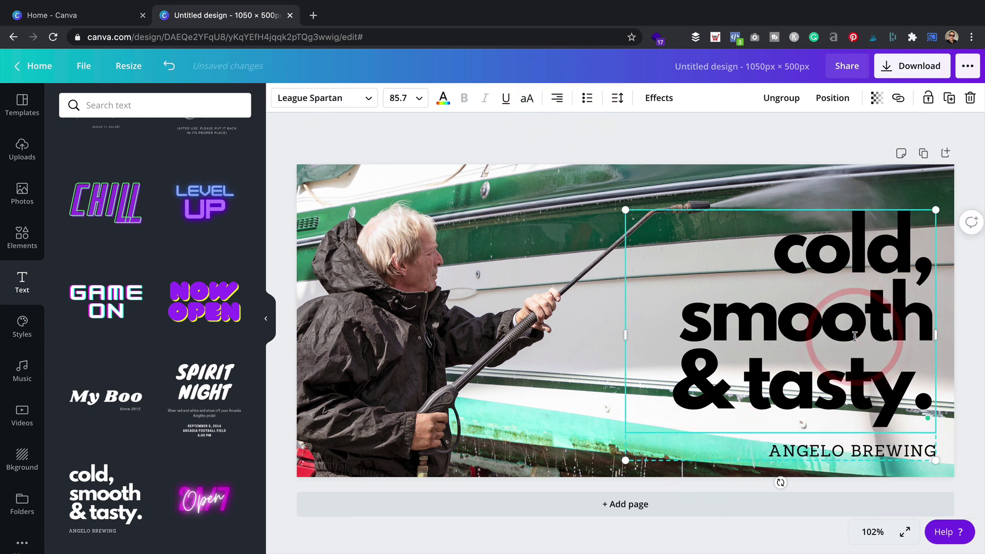
key("super+a")
type("Bes")
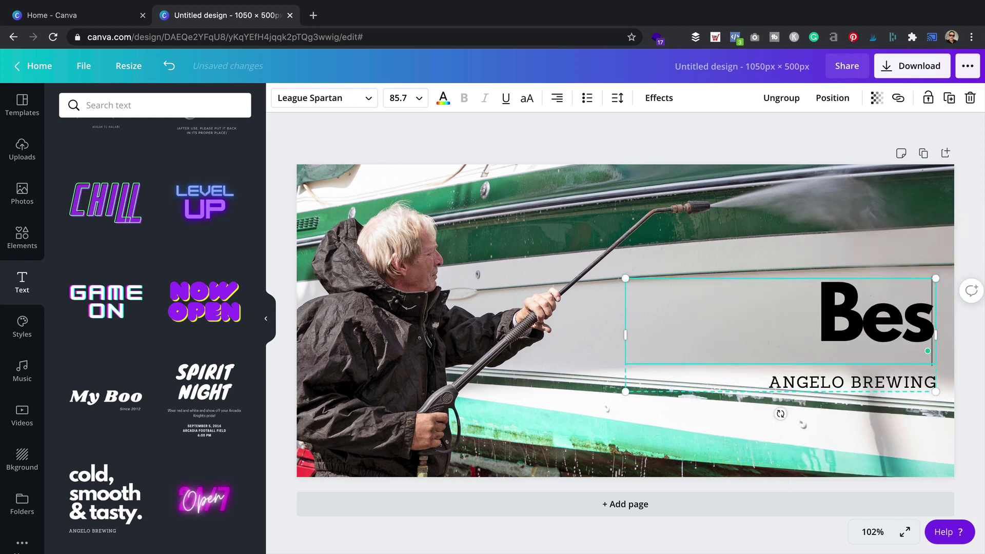
type("t Pressure Washers")
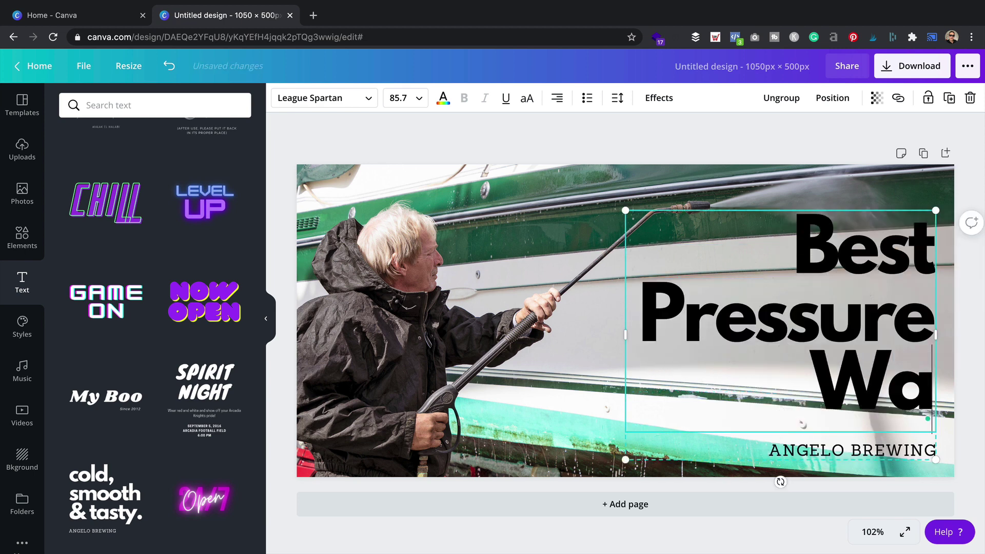
key("BackSpace")
type("rs for boa")
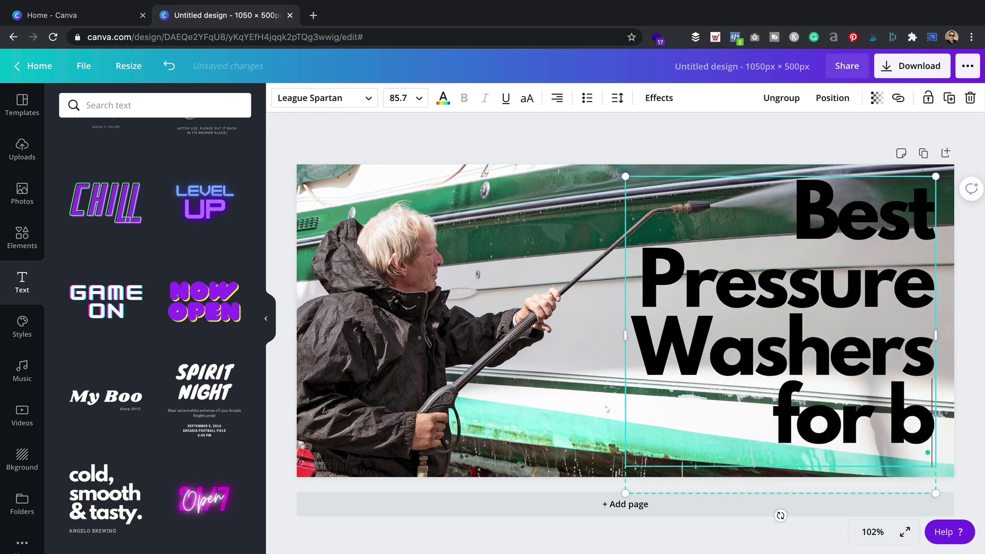
key("BackSpace")
key("BackSpace")
key("BackSpace")
type("Boats")
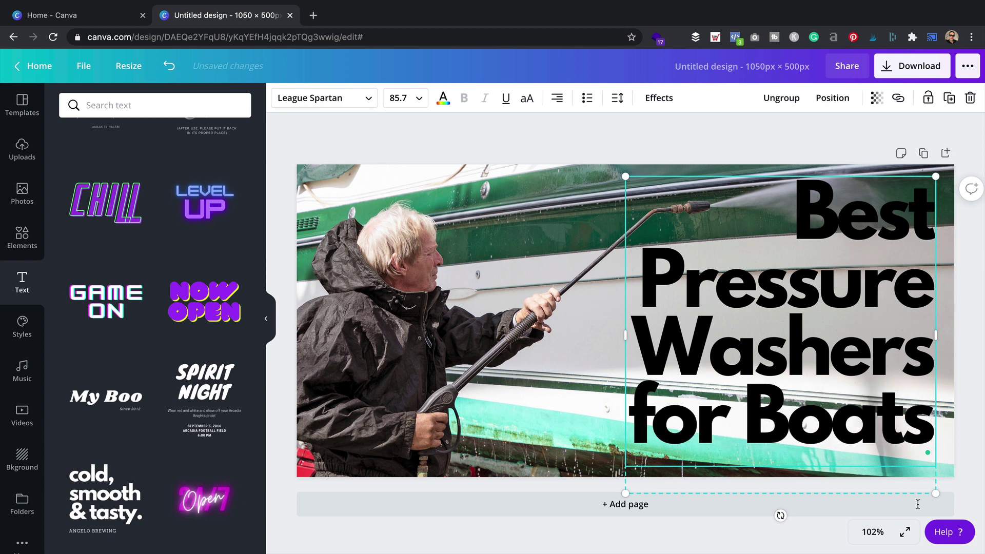
Scale the headline to 60.6, widen it to two lines, and move it lower right.
left_click_drag(937, 495, 871, 435)
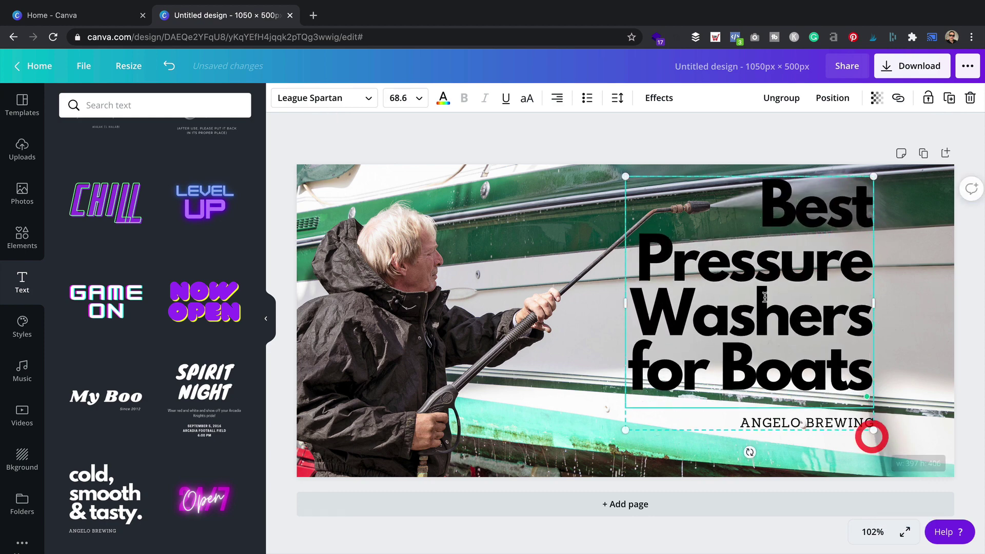
left_click(967, 279)
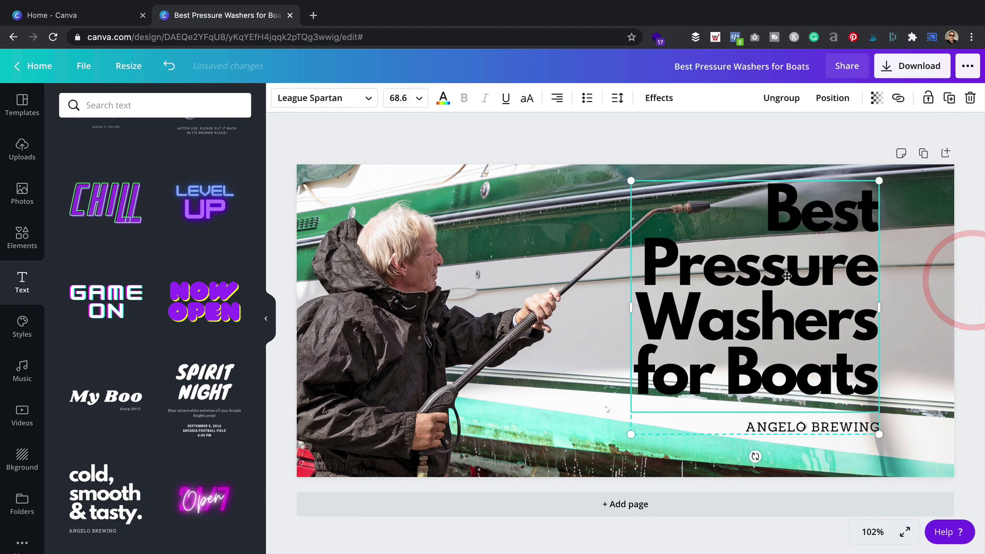
left_click_drag(760, 260, 817, 296)
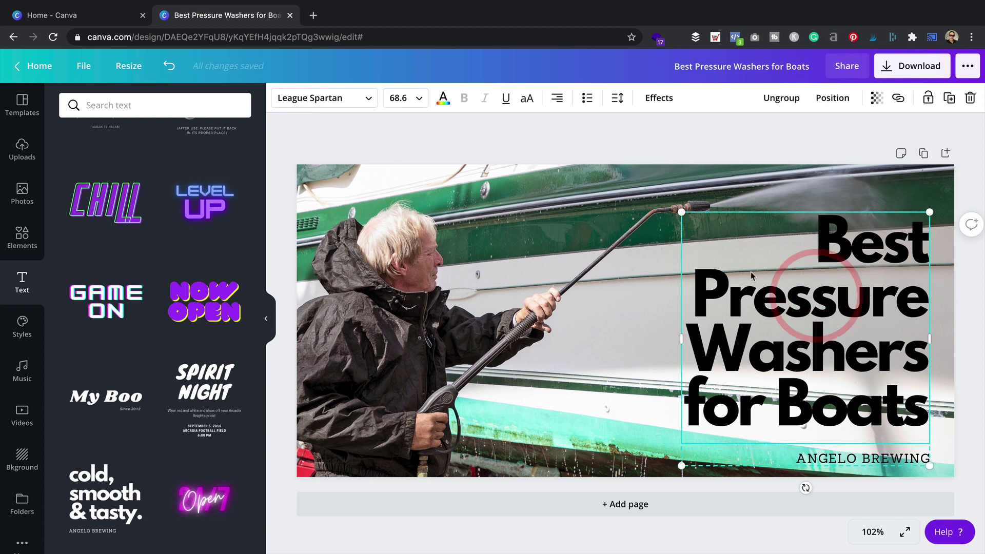
left_click_drag(682, 338, 542, 343)
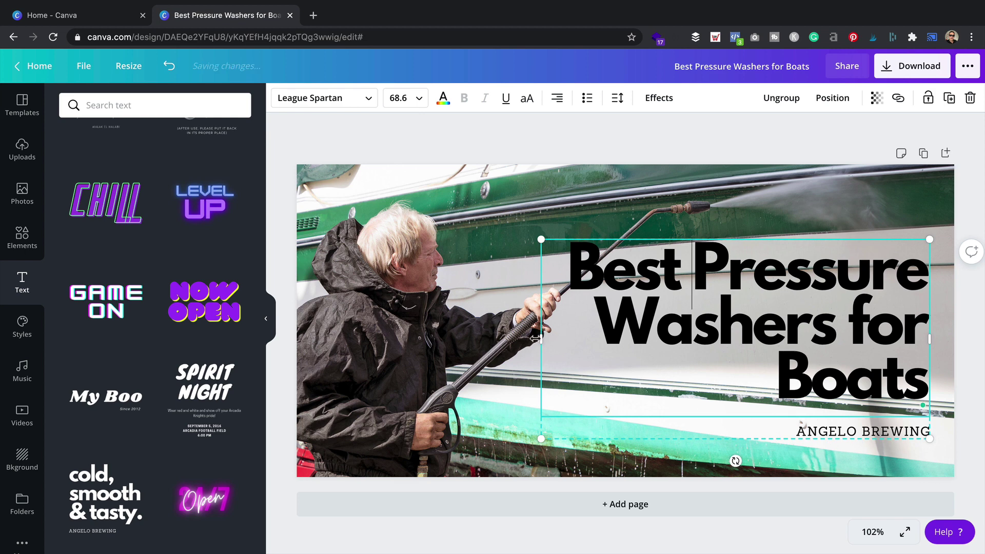
left_click_drag(535, 338, 435, 341)
left_click(872, 187)
left_click_drag(751, 293, 775, 353)
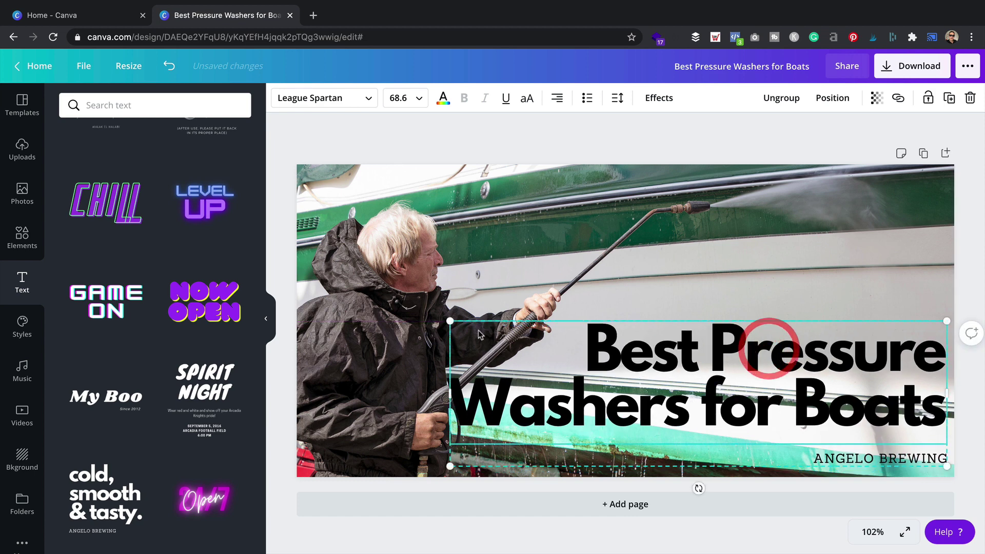
left_click_drag(450, 325, 508, 340)
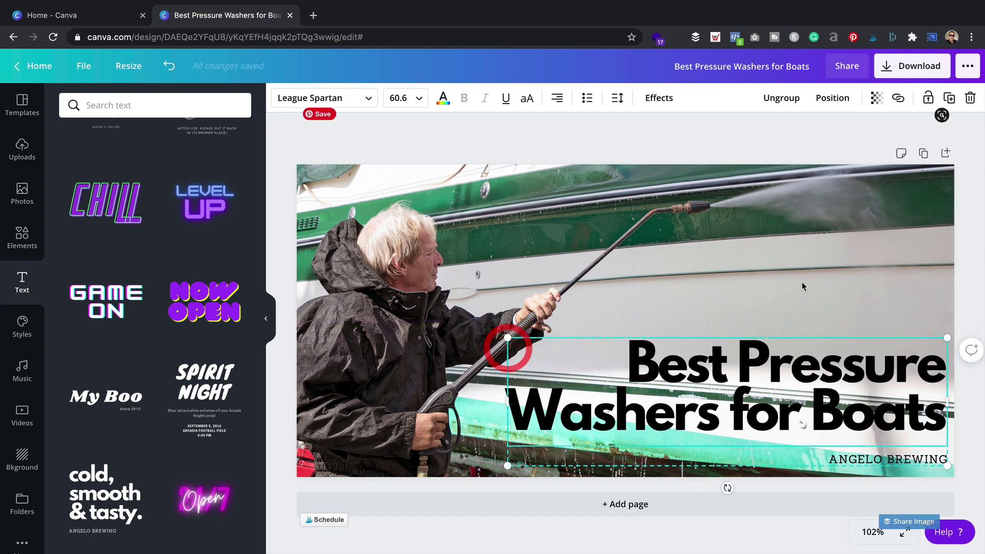
left_click(787, 281)
left_click(758, 394)
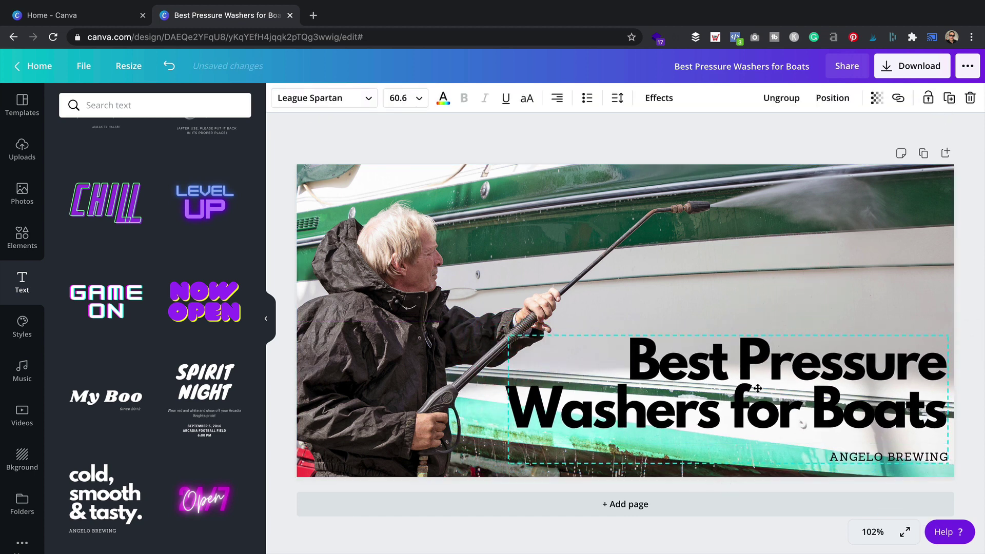
Set both the subtitle and headline text colour to white from Document Colors.
left_click(800, 283)
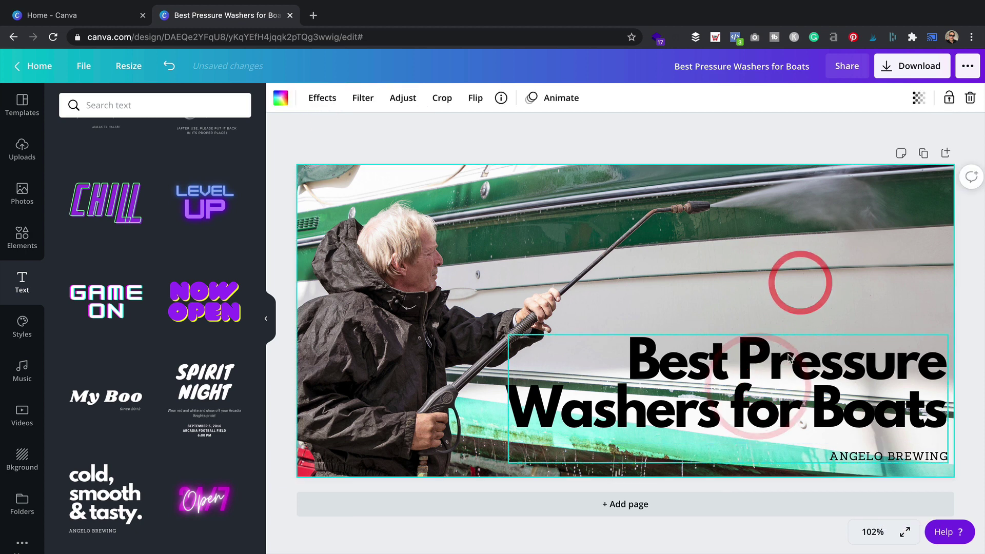
left_click(712, 447)
left_click(443, 97)
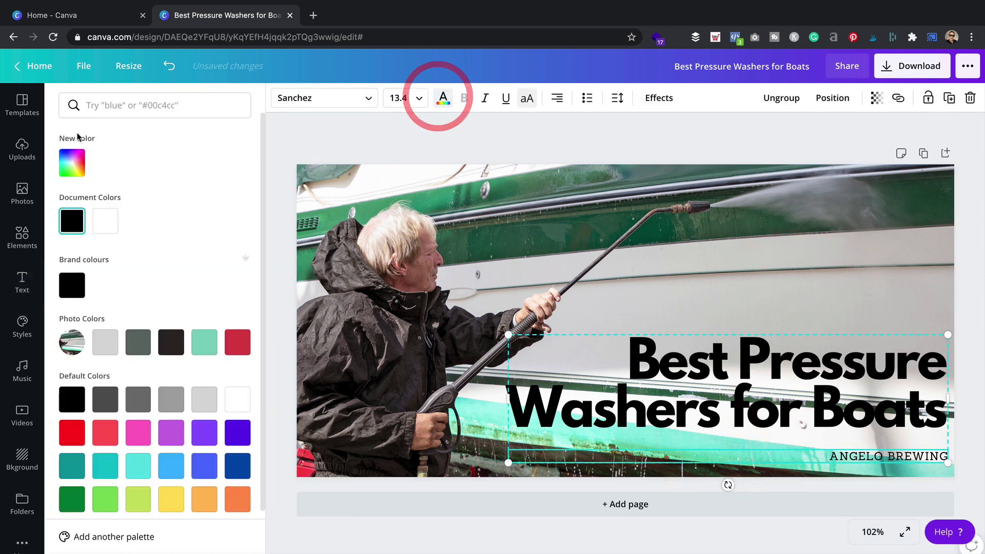
left_click(112, 229)
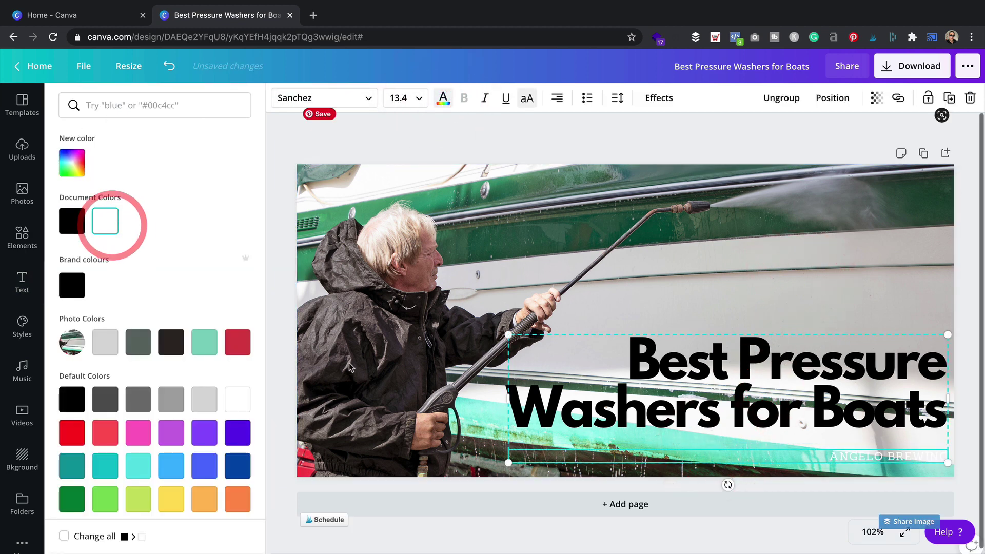
left_click(736, 408)
left_click(105, 220)
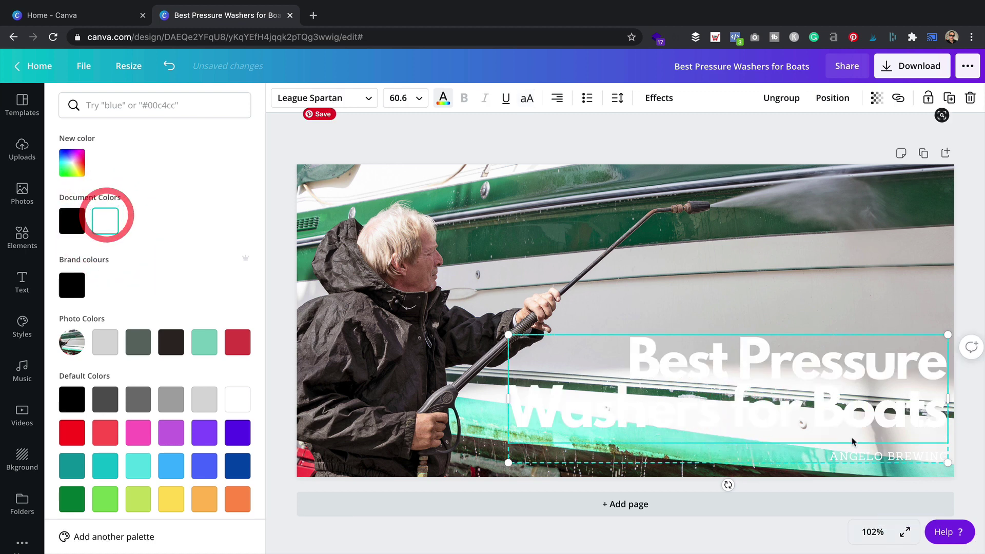
left_click(892, 455)
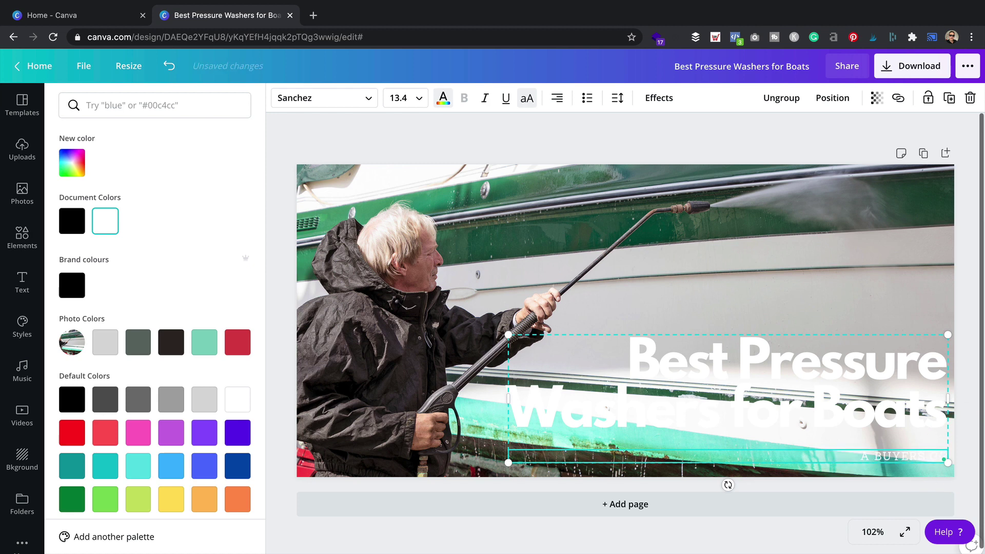
left_click(416, 142)
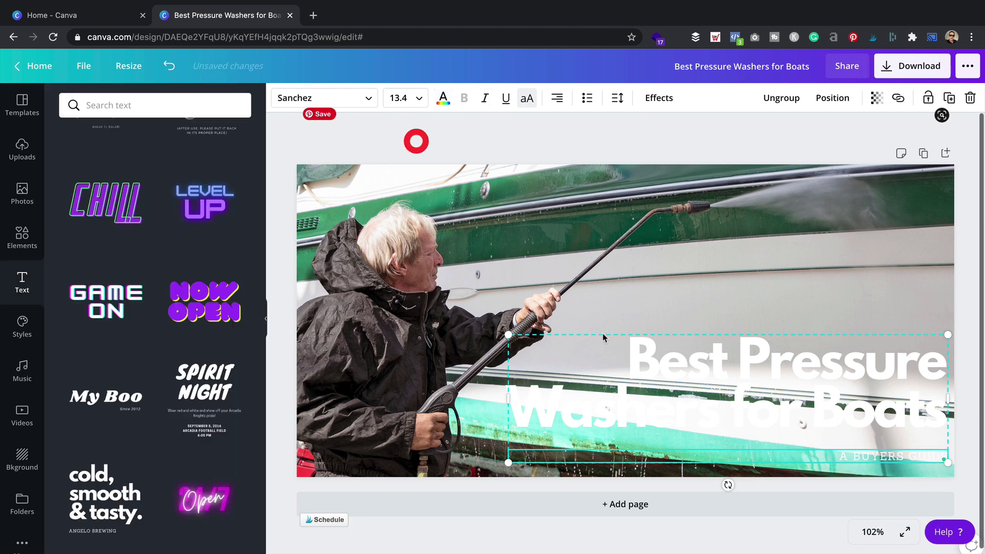
Apply a Lift effect to the headline at full intensity.
left_click(780, 400)
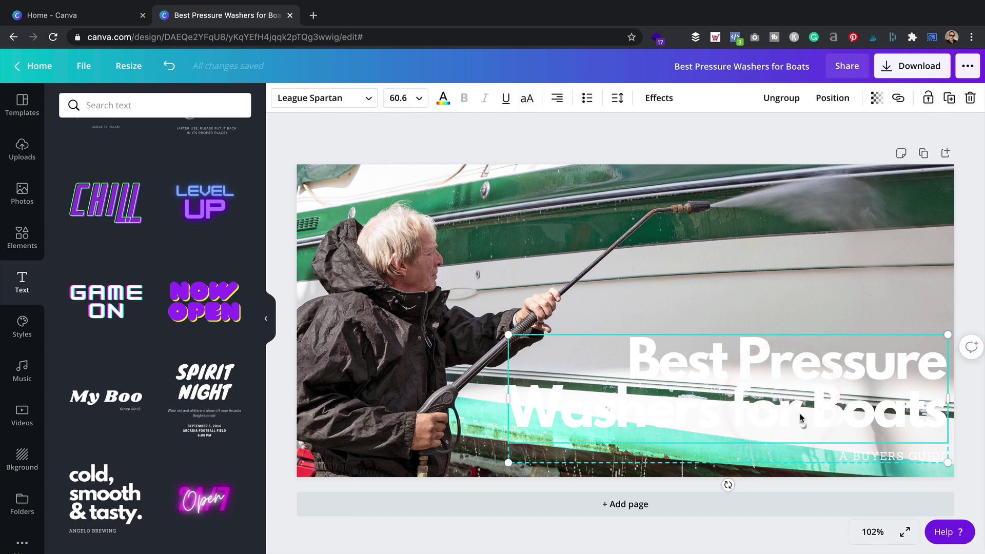
left_click(659, 97)
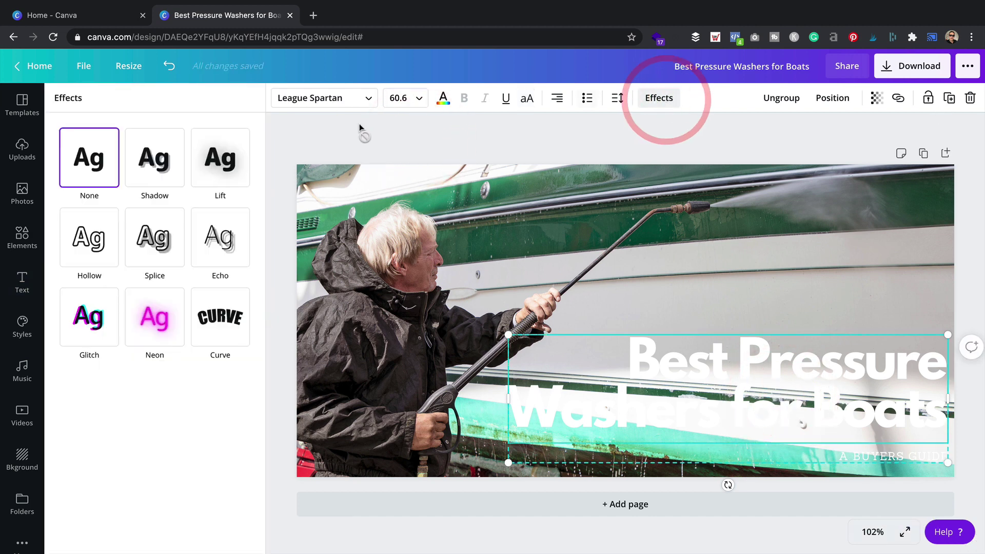
left_click(219, 163)
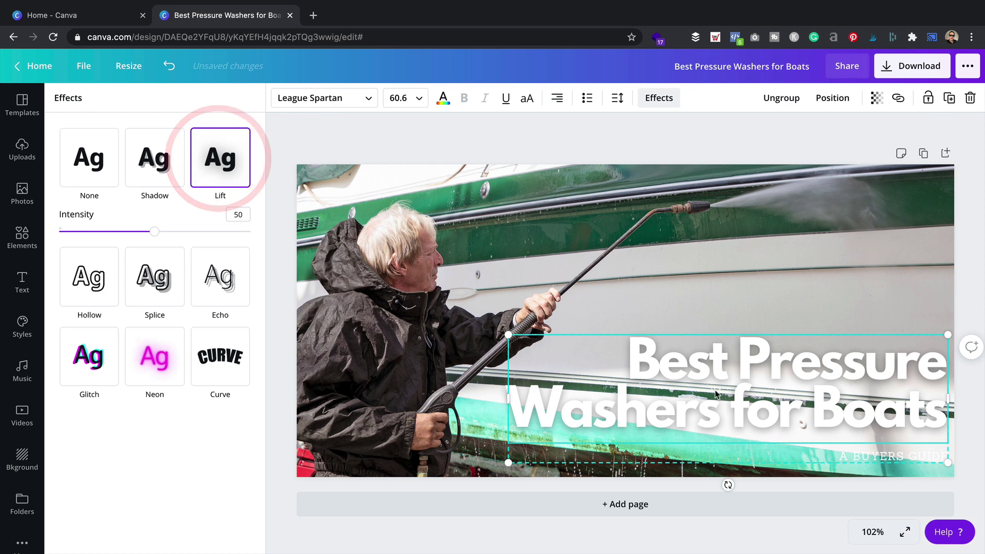
left_click_drag(155, 232, 263, 243)
Apply Lift to the 'A BUYERS GUIDE' subtitle and raise its intensity to 100.
left_click(896, 452)
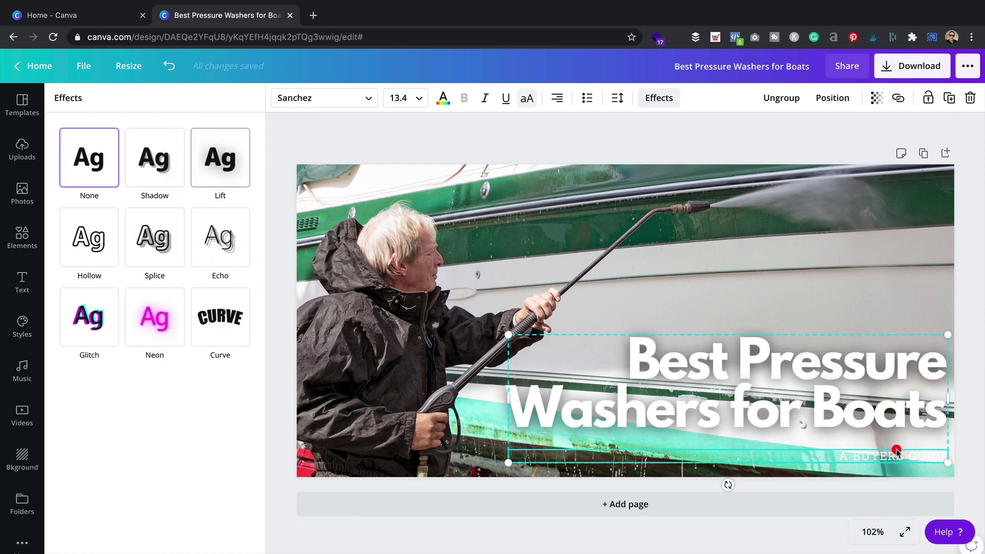
left_click(206, 165)
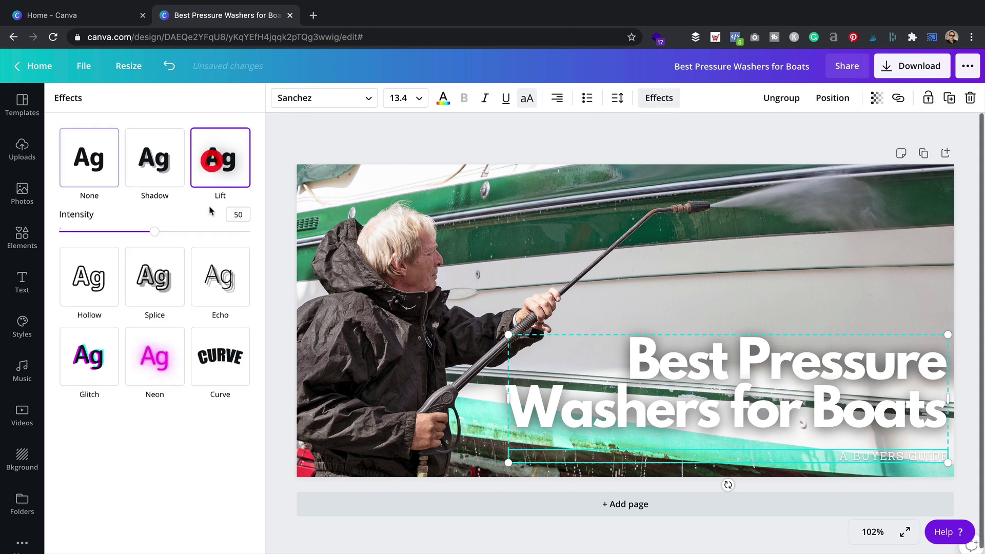
left_click_drag(147, 232, 301, 240)
left_click(641, 98)
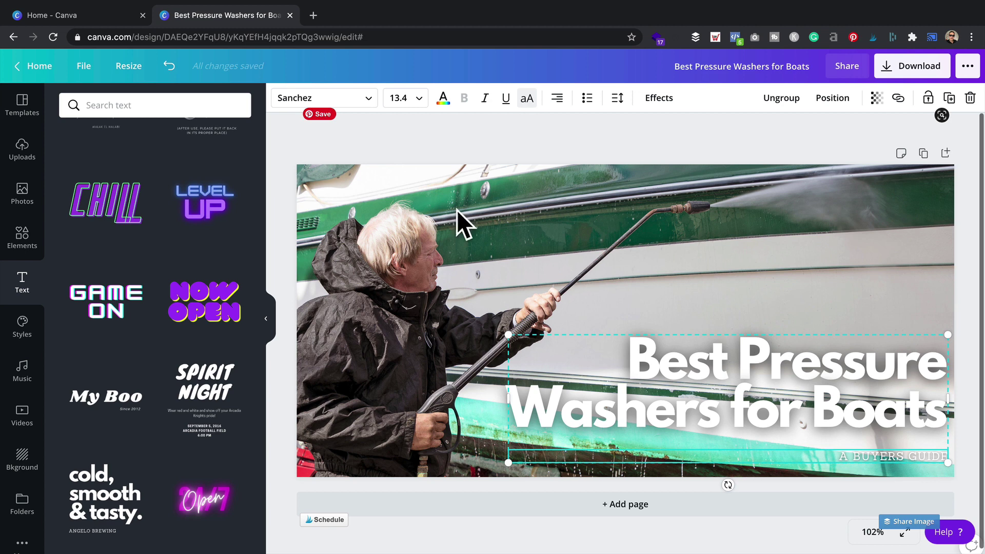
Preview Cherry, Fuchsia, Pop and Violet duotones on the photo, then keep Fuchsia.
left_click(486, 197)
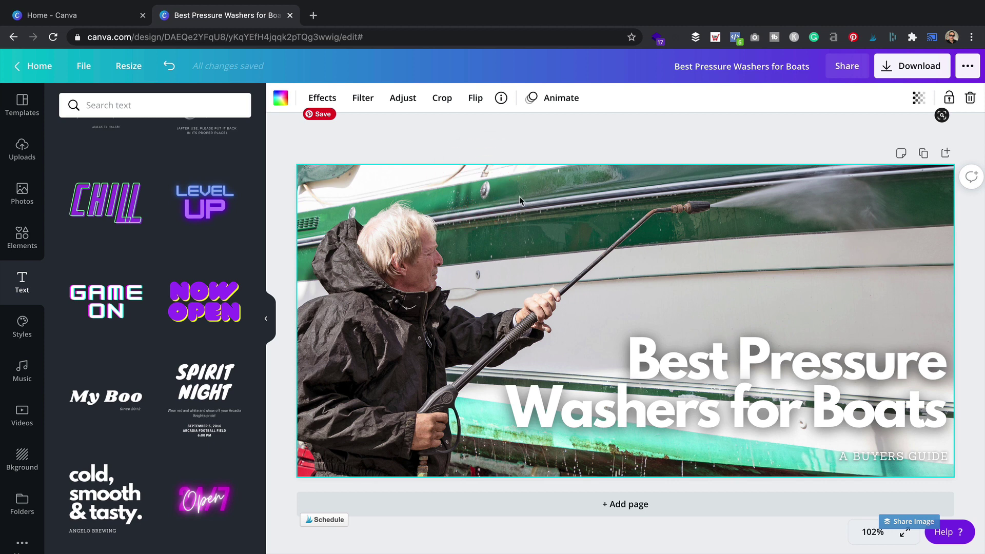
left_click(323, 98)
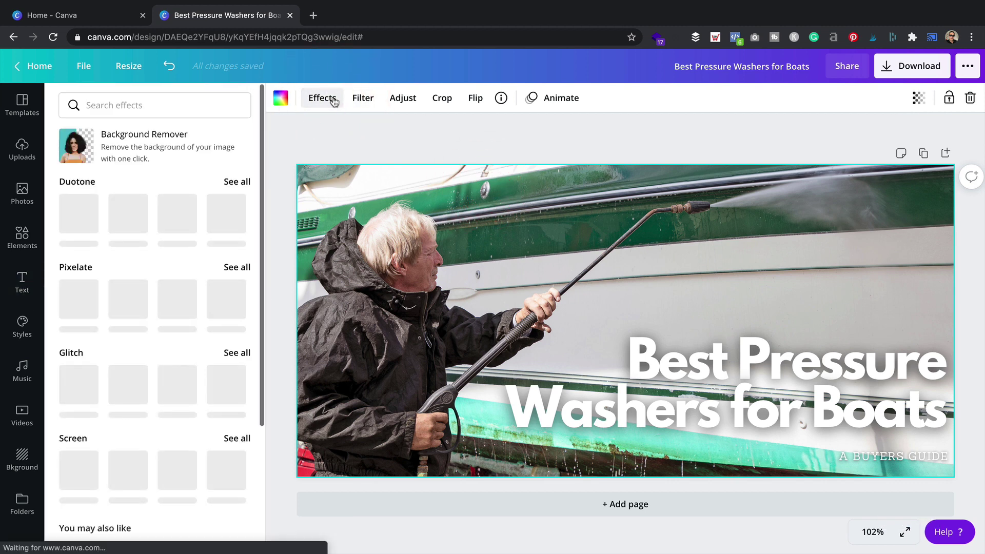
scroll(156, 290, "down", 4)
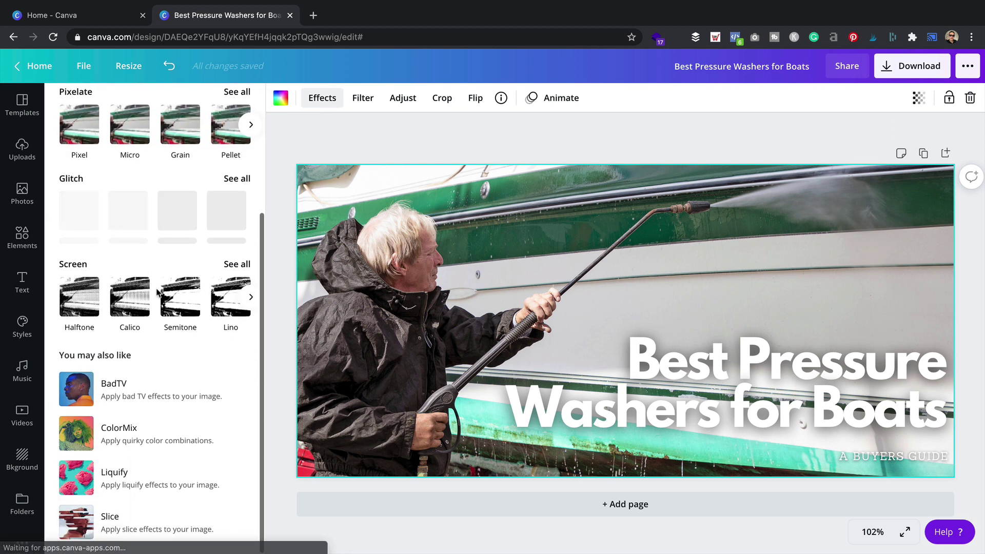
scroll(158, 291, "up", 4)
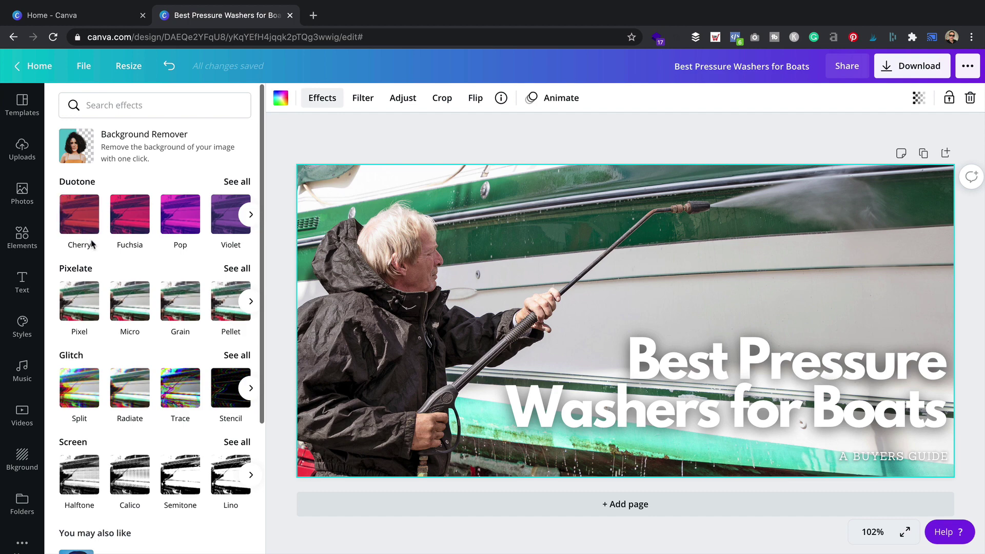
left_click(82, 217)
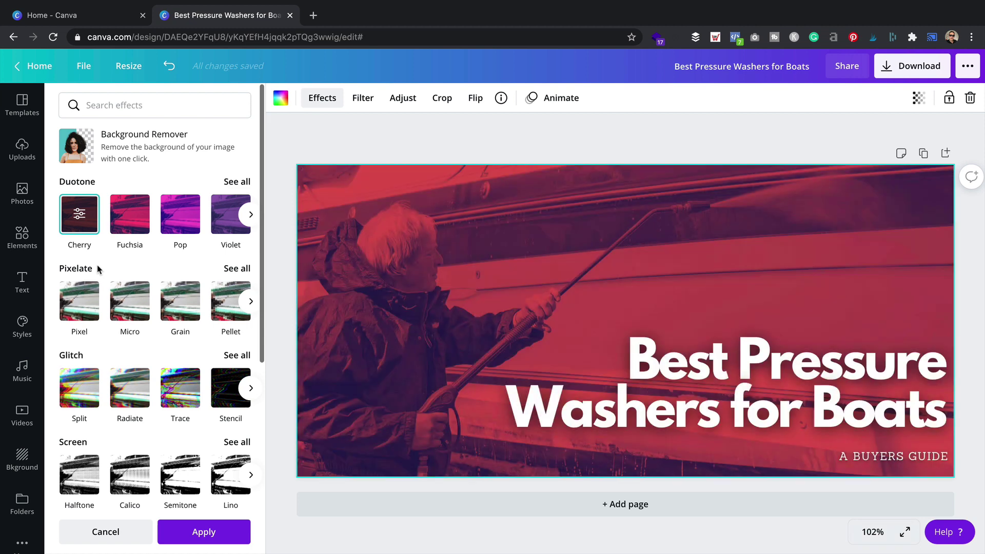
left_click(130, 215)
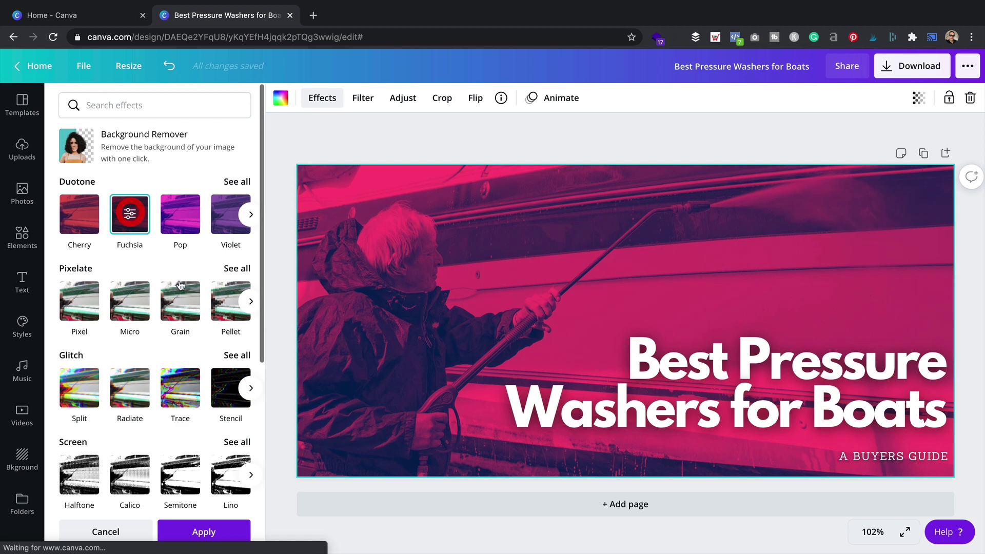
left_click(191, 220)
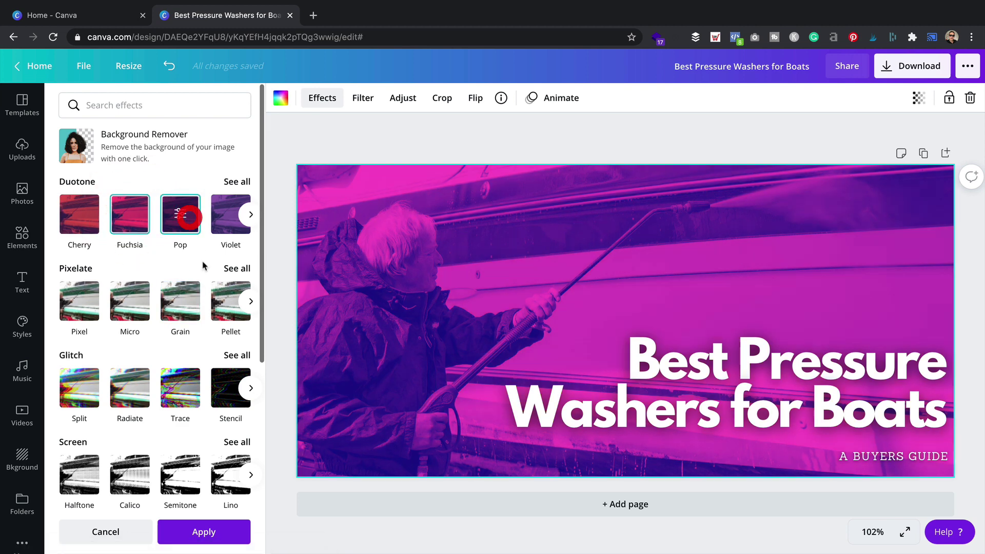
left_click(222, 226)
left_click(148, 213)
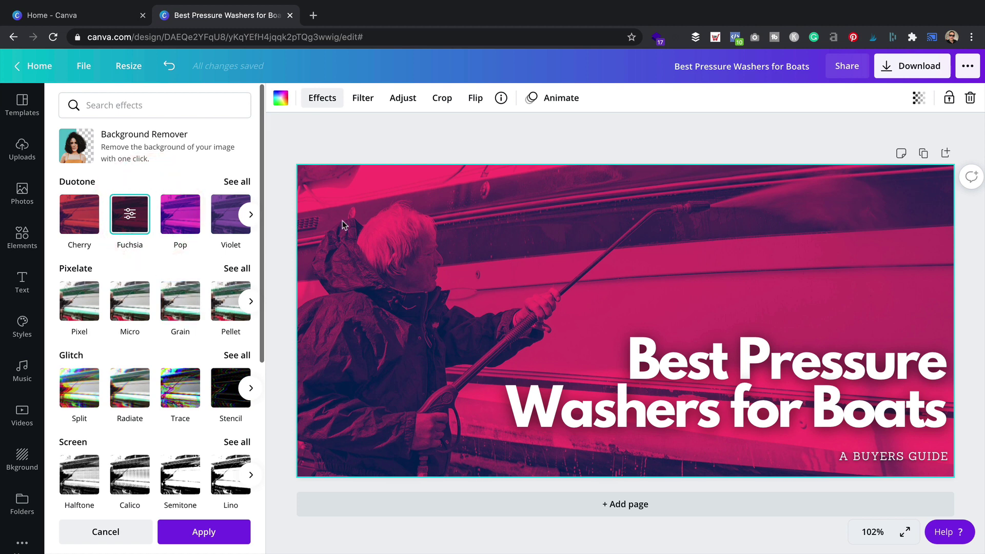
left_click(680, 131)
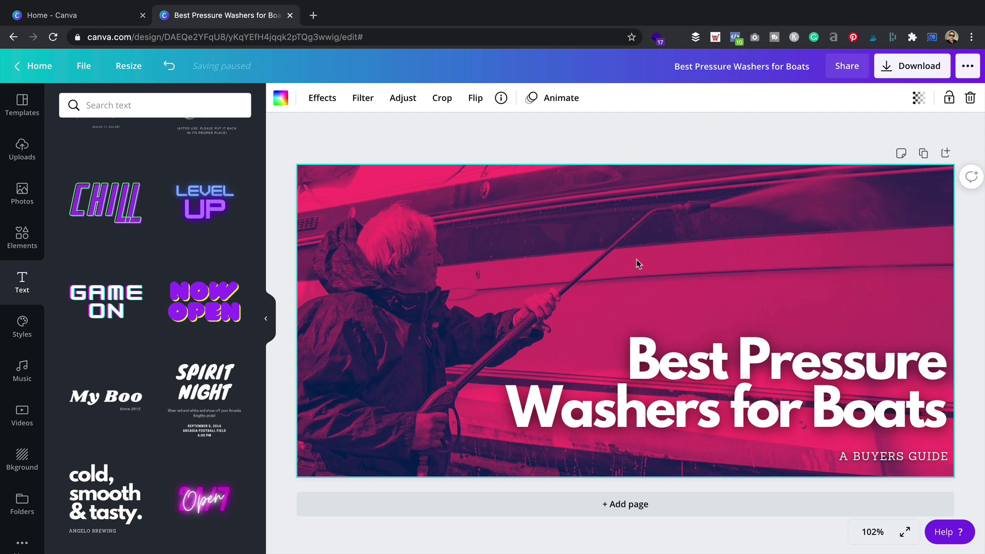
Resize the title group with its corner and side handles and move it toward the lower right.
left_click(702, 390)
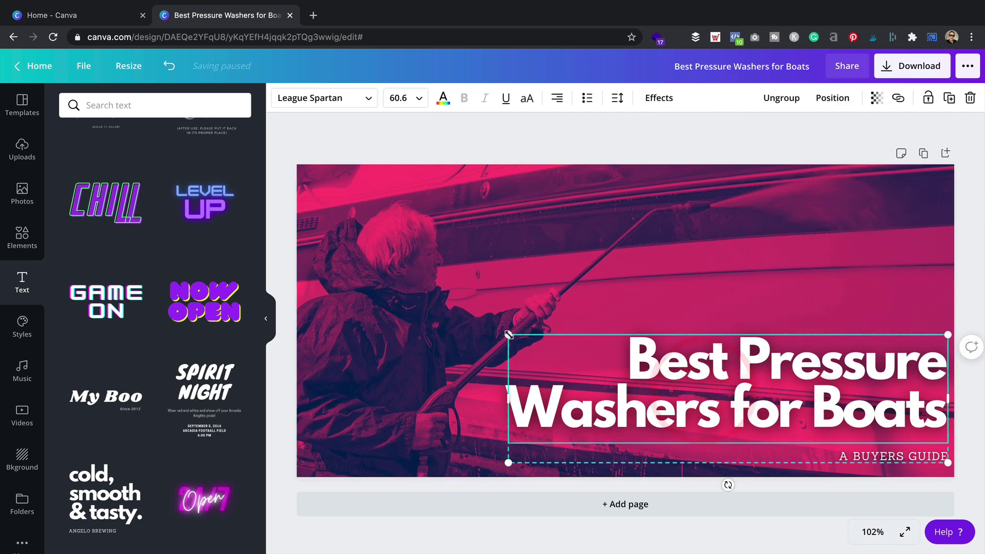
left_click_drag(508, 335, 620, 297)
left_click_drag(599, 411, 560, 436)
left_click_drag(770, 320, 790, 345)
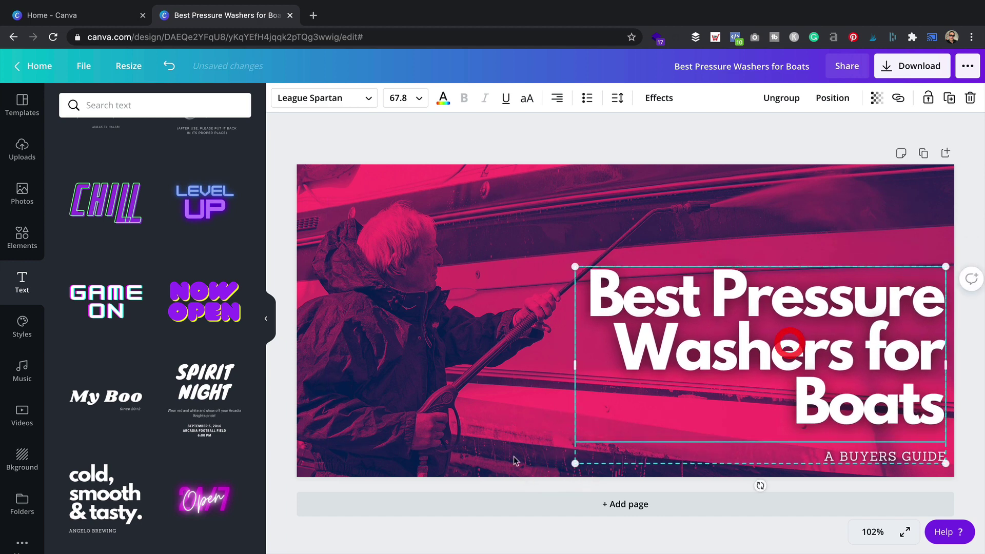
left_click(488, 484)
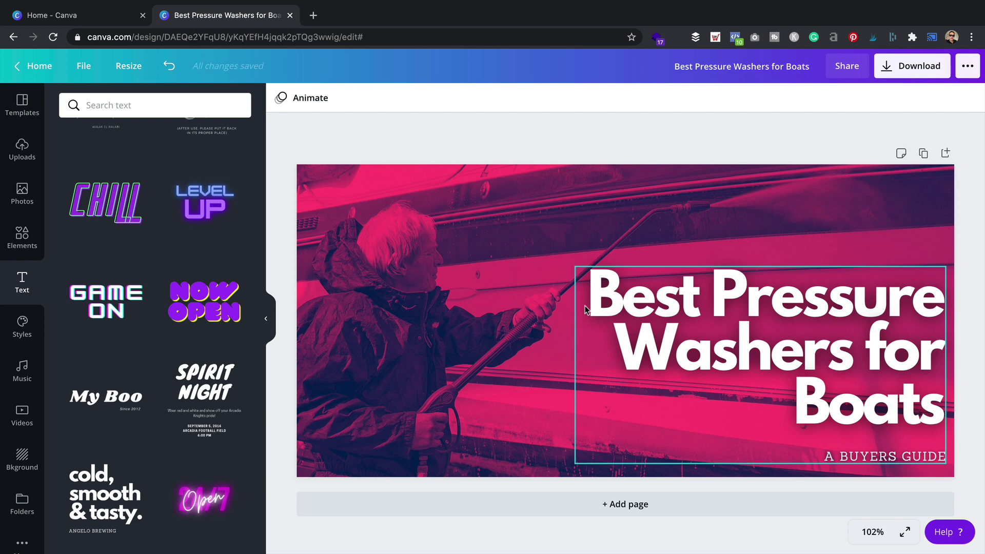
Reflow the headline into two lines, move it down above the subtitle, and shrink it slightly.
left_click(587, 348)
left_click_drag(575, 368, 431, 365)
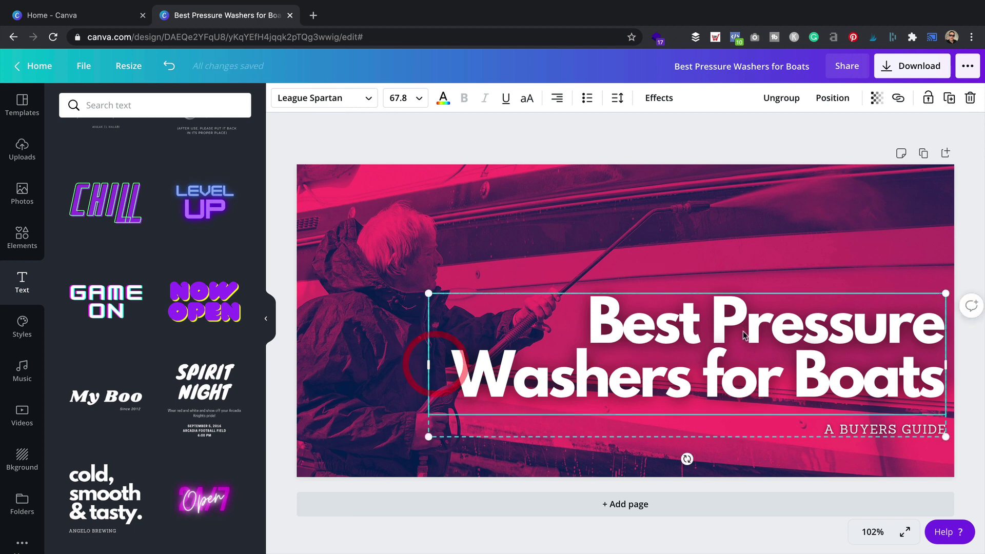
left_click_drag(743, 321, 746, 348)
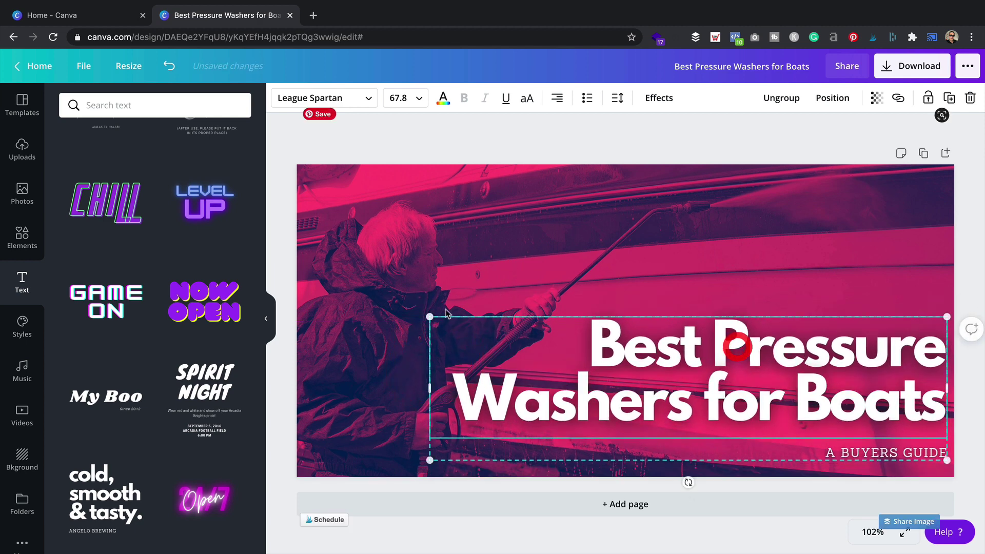
left_click_drag(431, 322, 472, 331)
left_click(631, 272)
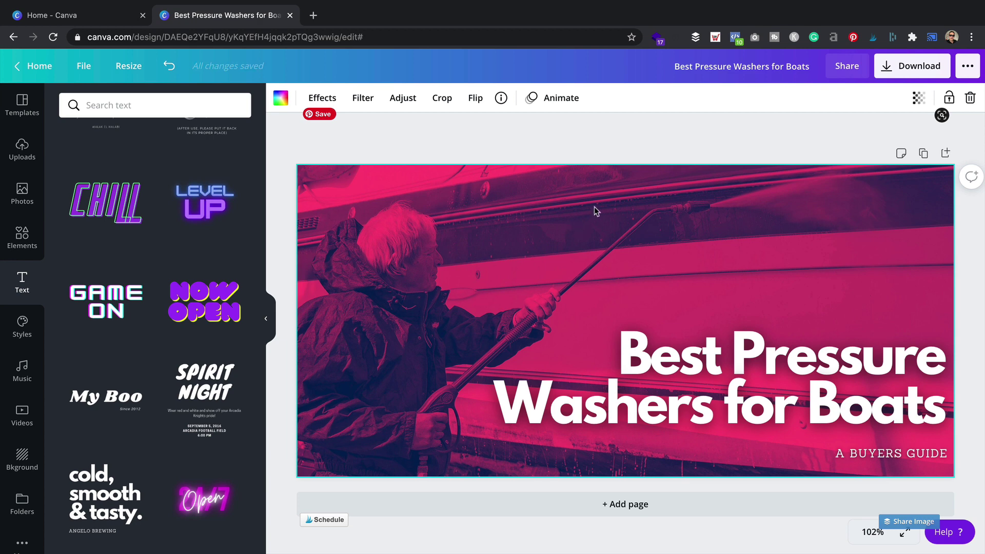
Download the design as a 1050 × 500 px JPG at quality 70.
left_click(656, 141)
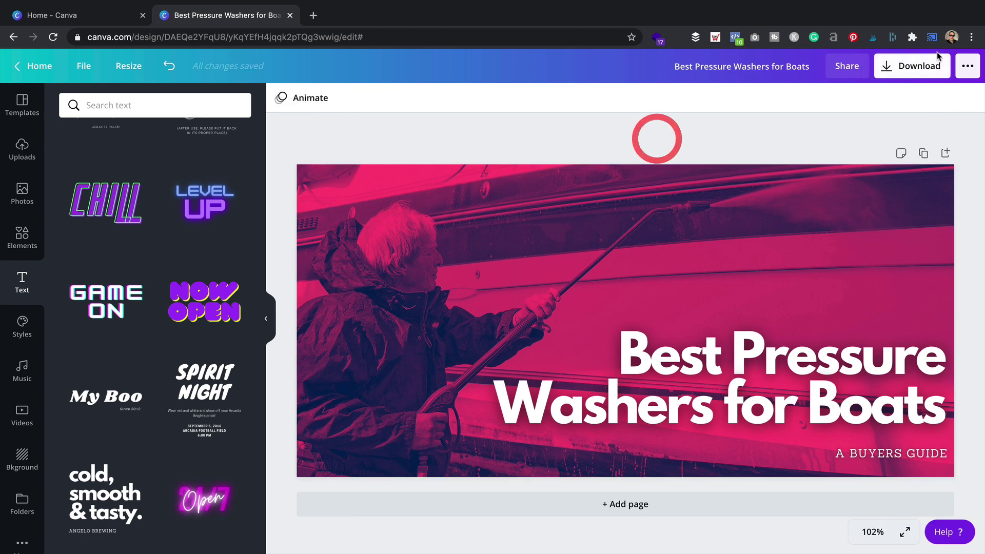
left_click(918, 65)
left_click(876, 150)
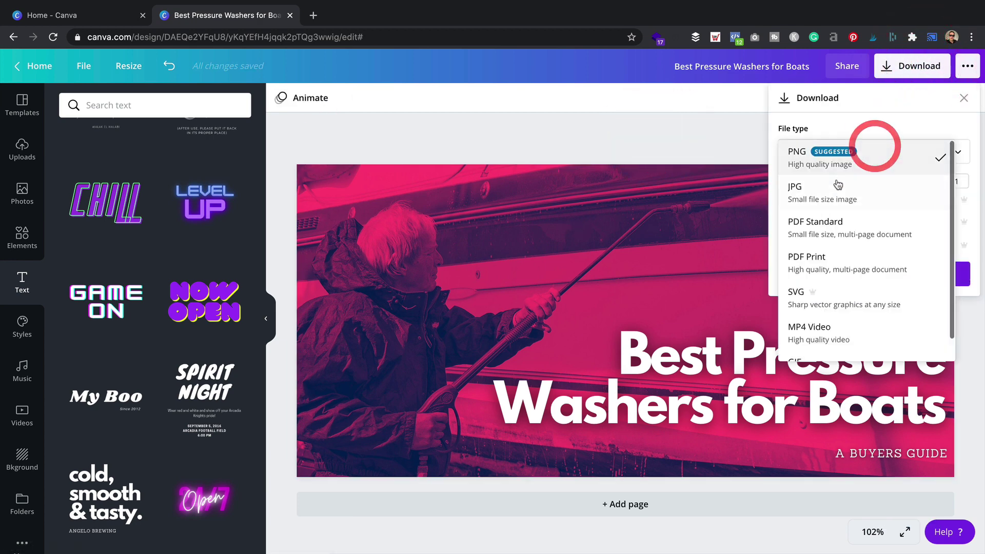
left_click(849, 190)
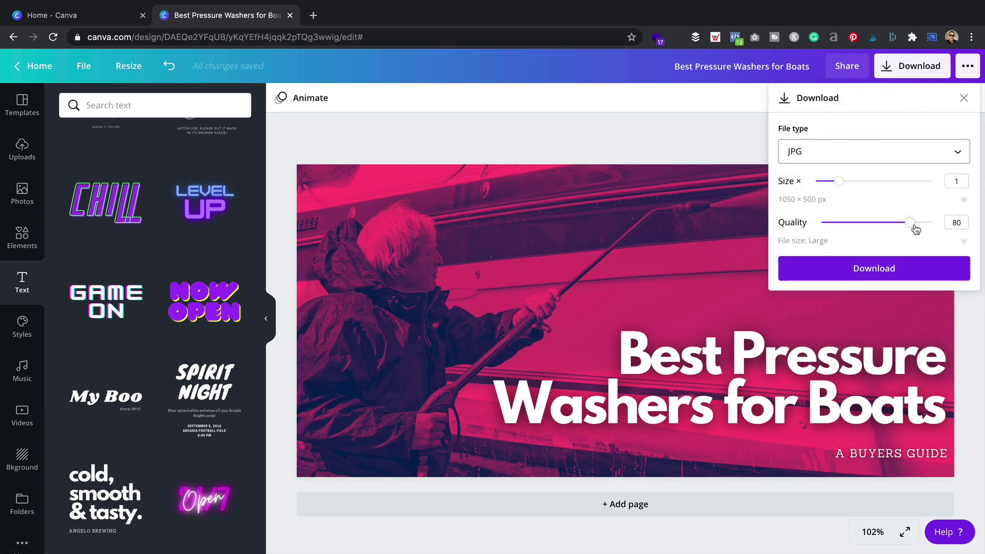
mouse_move(909, 222)
left_mouse_down()
mouse_move(879, 222)
mouse_move(899, 226)
left_mouse_up()
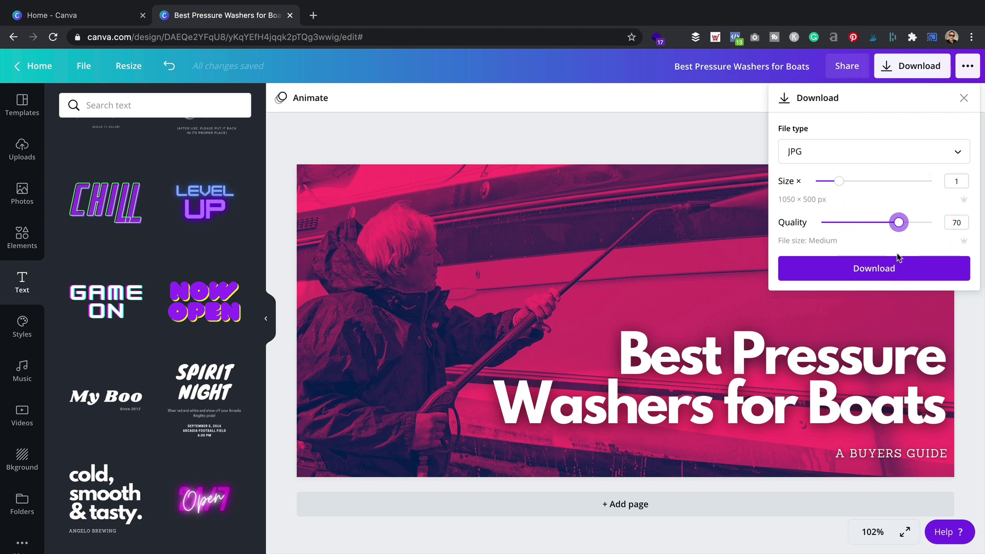
left_click(893, 270)
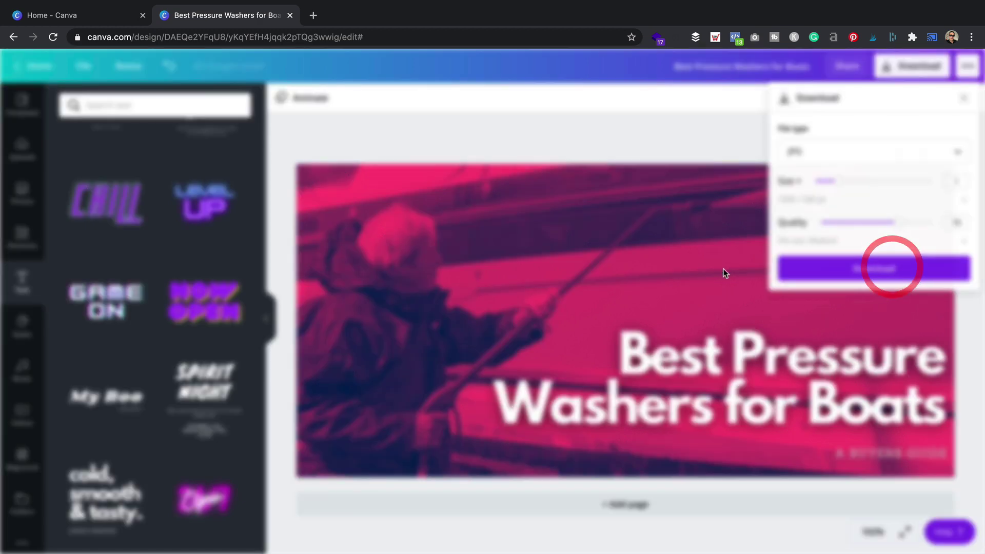